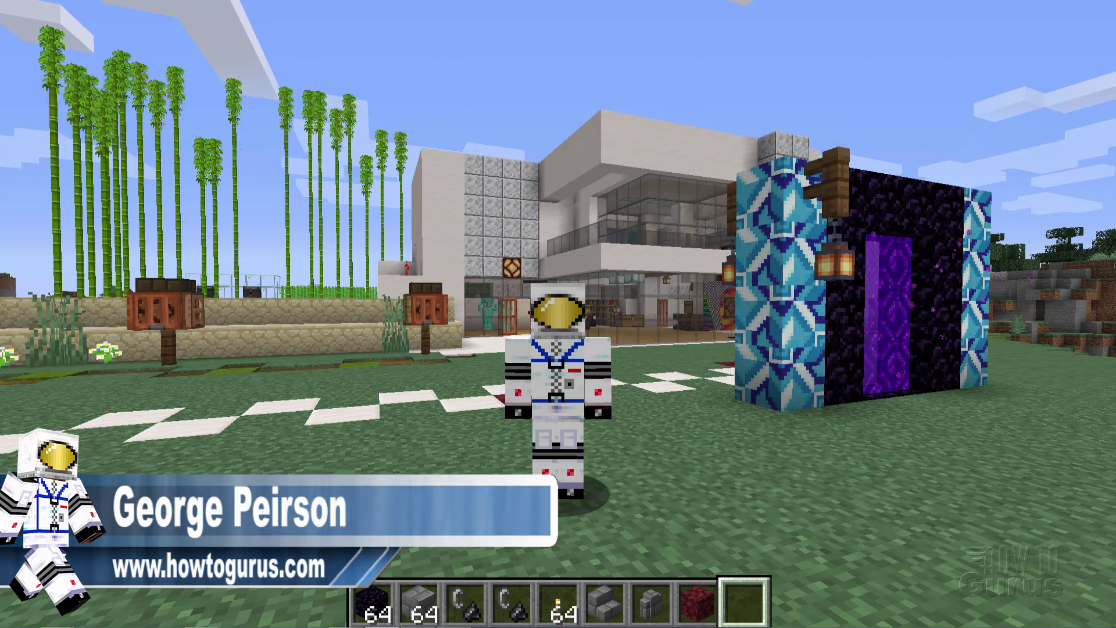
Step: Save and quit the current world back to the Minecraft 1.15.2 title menu
{"action": "left_click", "coordinate": [561, 429]}
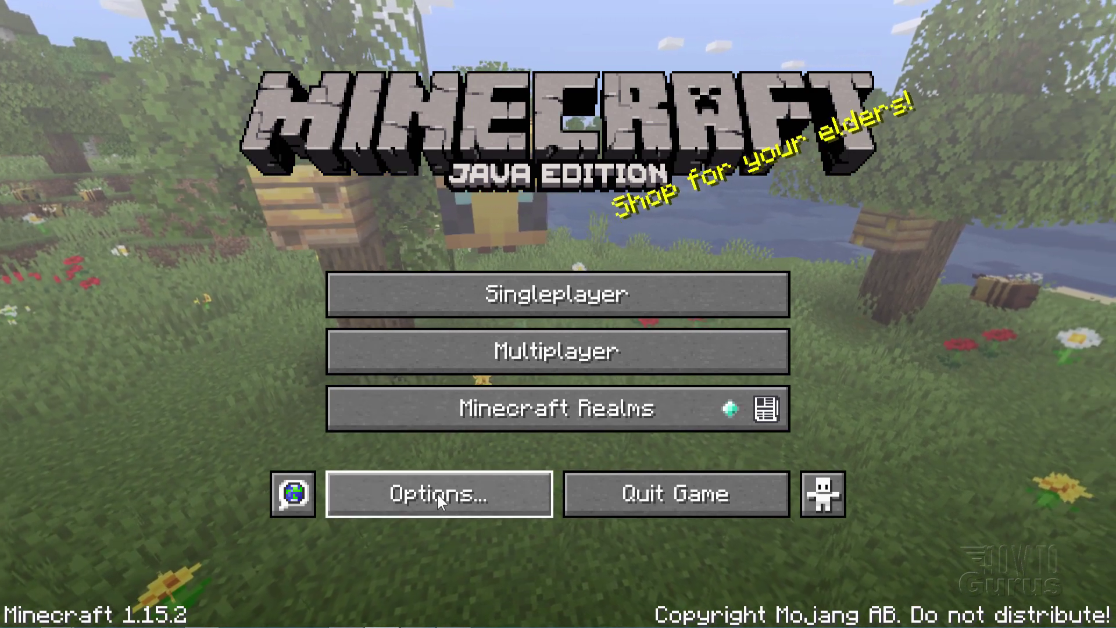
Step: Go to Options > Resource Packs and browse the Paintings, Custom Banners 2 and spacesuit packs
{"action": "left_click", "coordinate": [438, 494]}
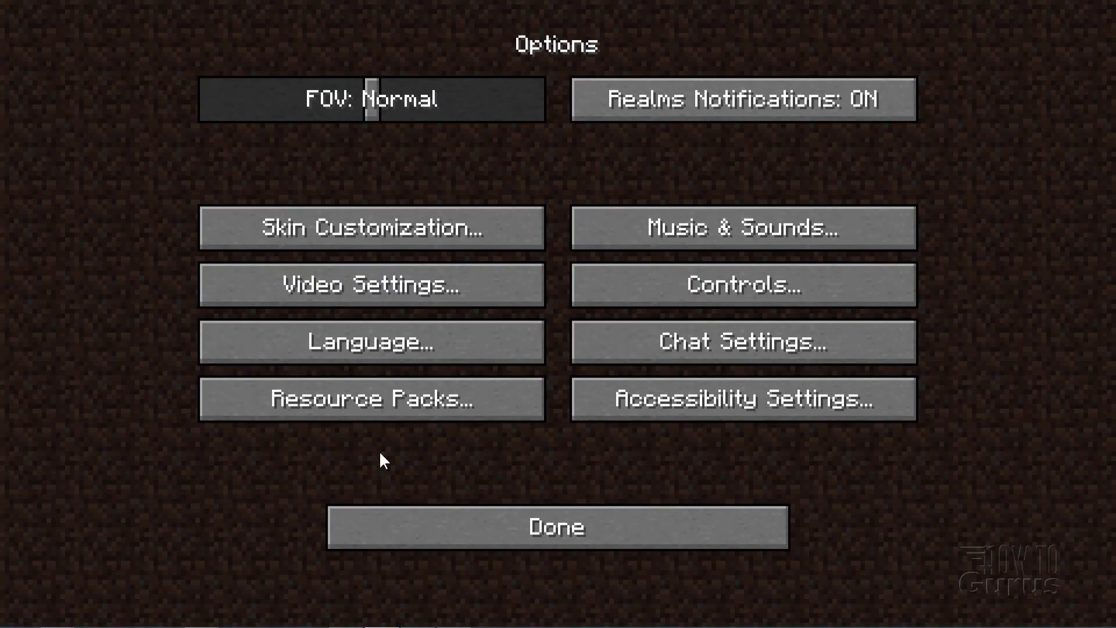
{"action": "left_click", "coordinate": [381, 400]}
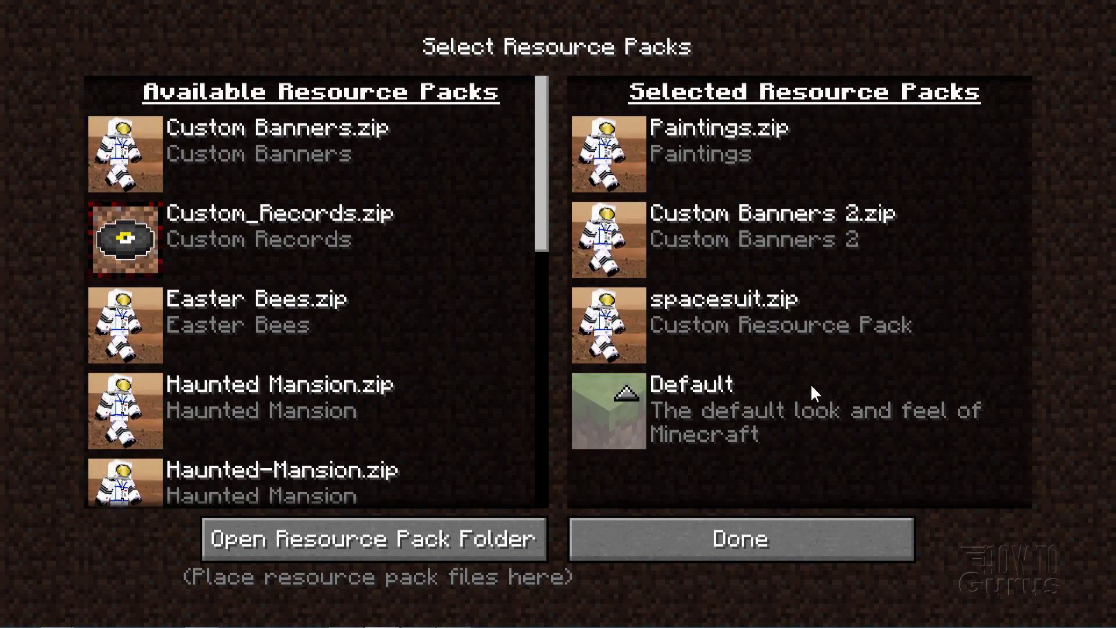
{"action": "mouse_move", "coordinate": [540, 129]}
{"action": "left_mouse_down"}
{"action": "mouse_move", "coordinate": [536, 406]}
{"action": "mouse_move", "coordinate": [537, 113]}
{"action": "left_mouse_up"}
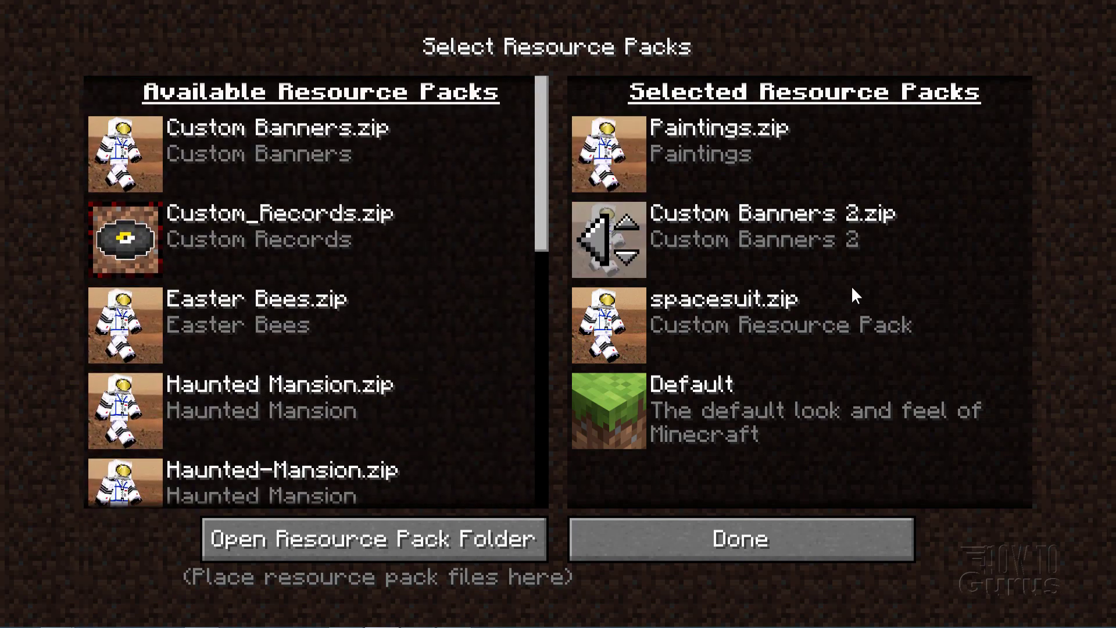
{"action": "mouse_move", "coordinate": [851, 285]}
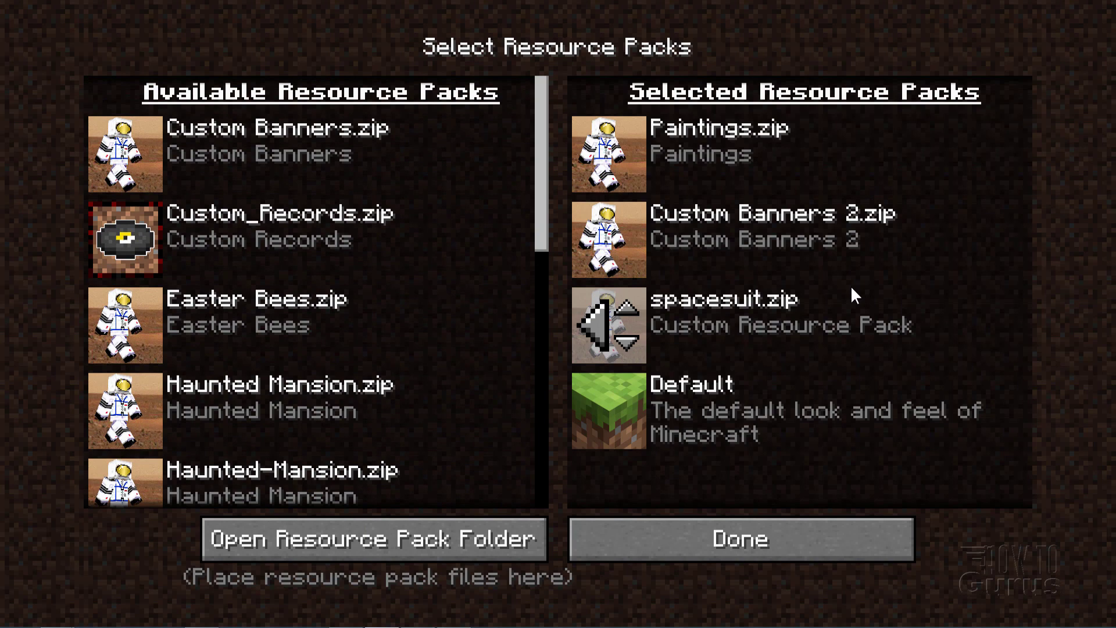
{"action": "mouse_move", "coordinate": [429, 292]}
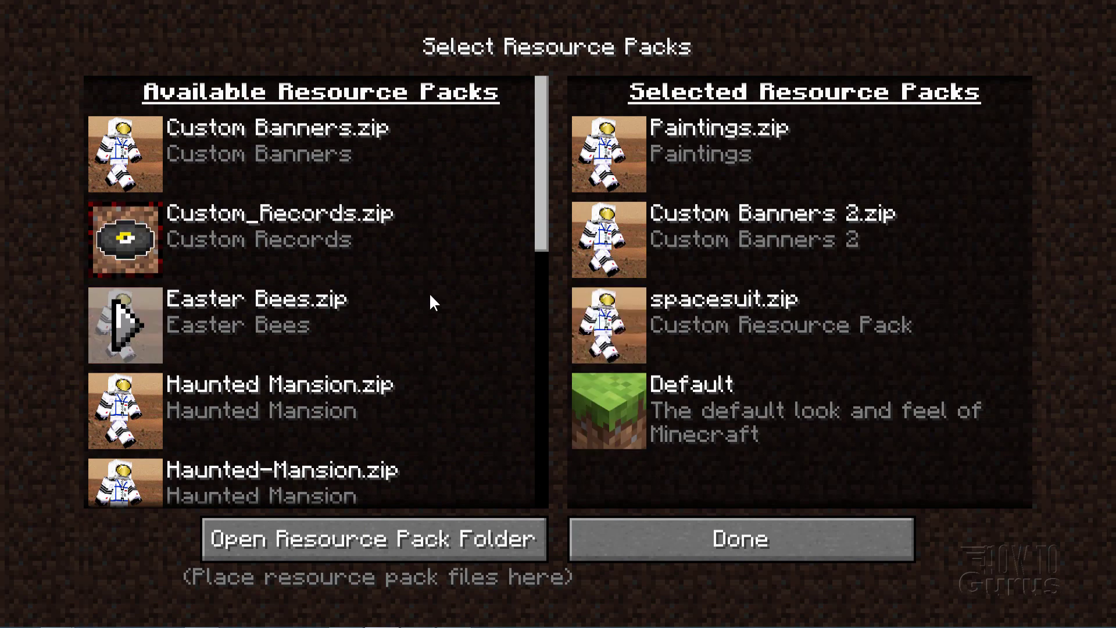
{"action": "mouse_move", "coordinate": [451, 378]}
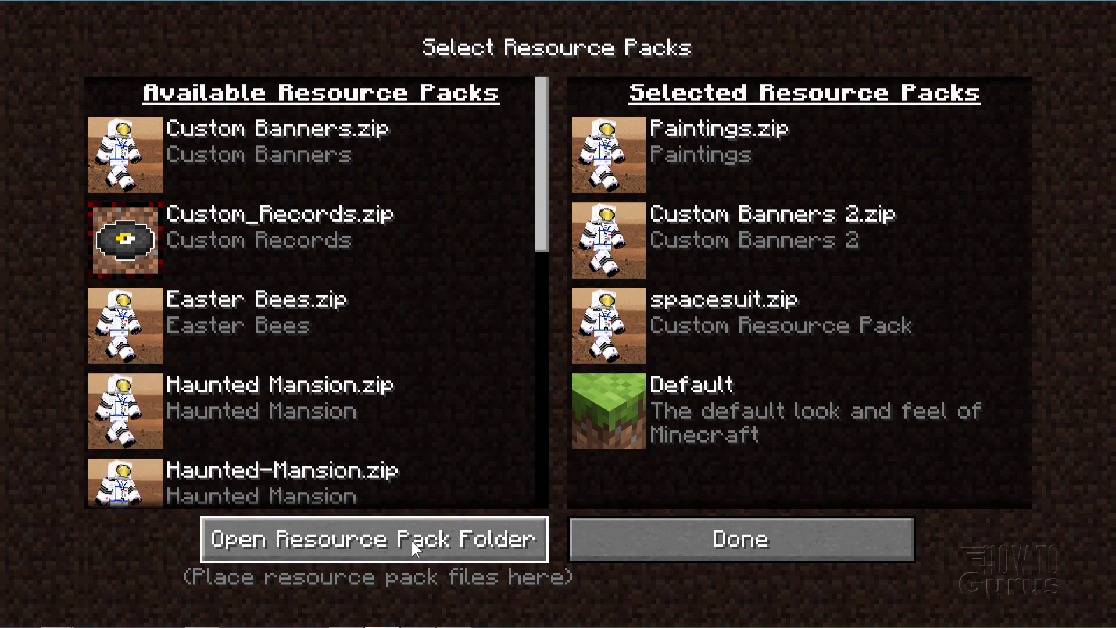
Step: Open the resource pack folder on disk and jump to %appdata% via the address bar
{"action": "left_click", "coordinate": [388, 538]}
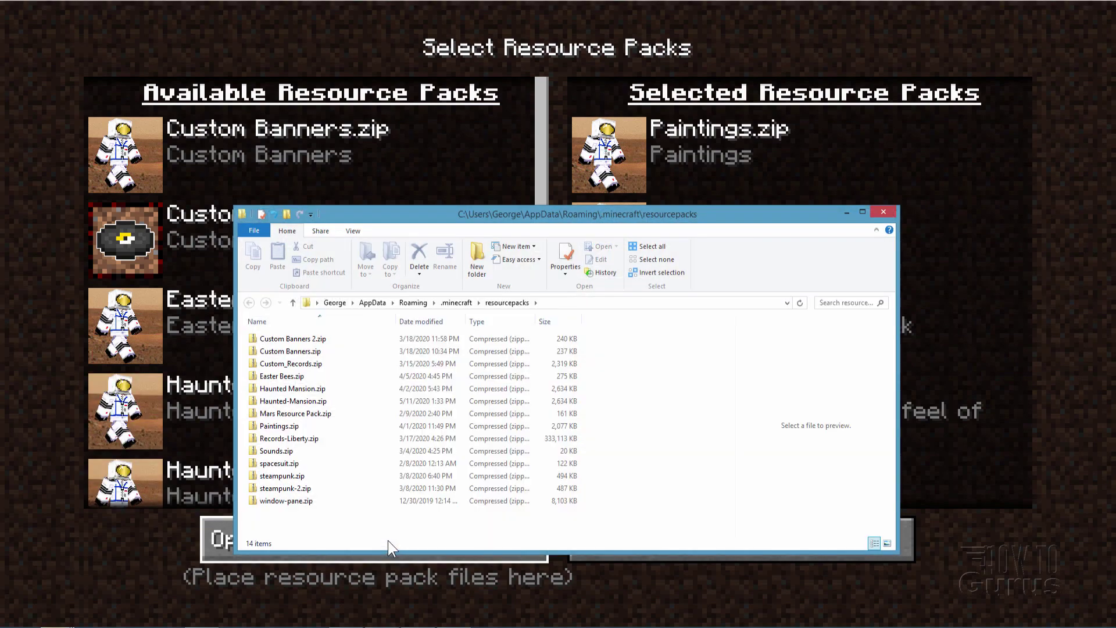
{"action": "left_click_drag", "start_coordinate": [512, 215], "coordinate": [552, 205]}
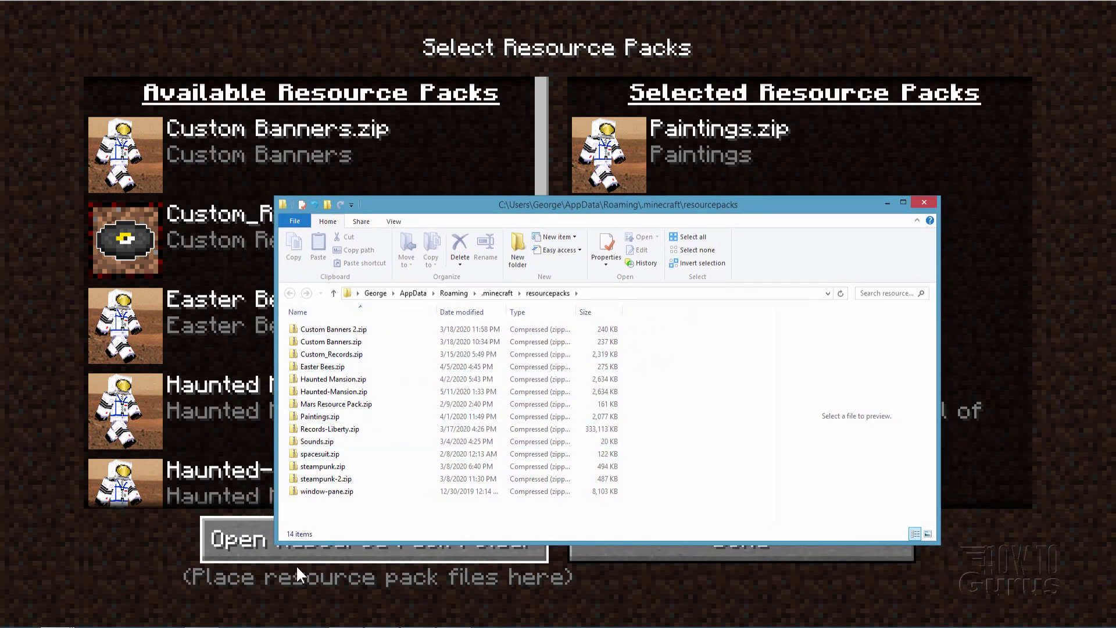
{"action": "left_click", "coordinate": [413, 293]}
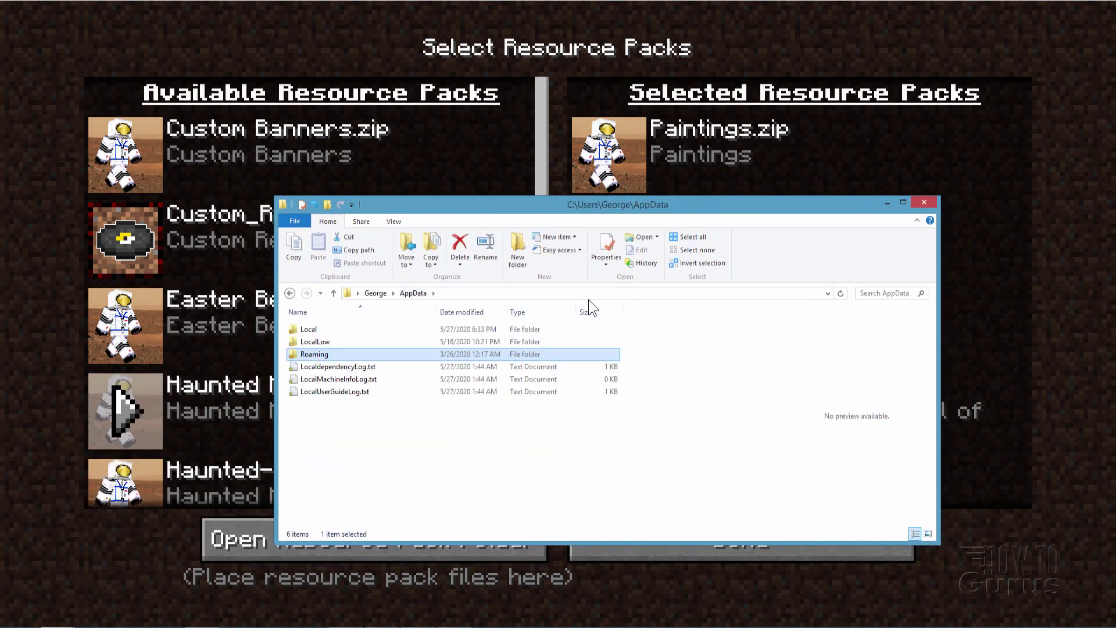
{"action": "left_click", "coordinate": [548, 293]}
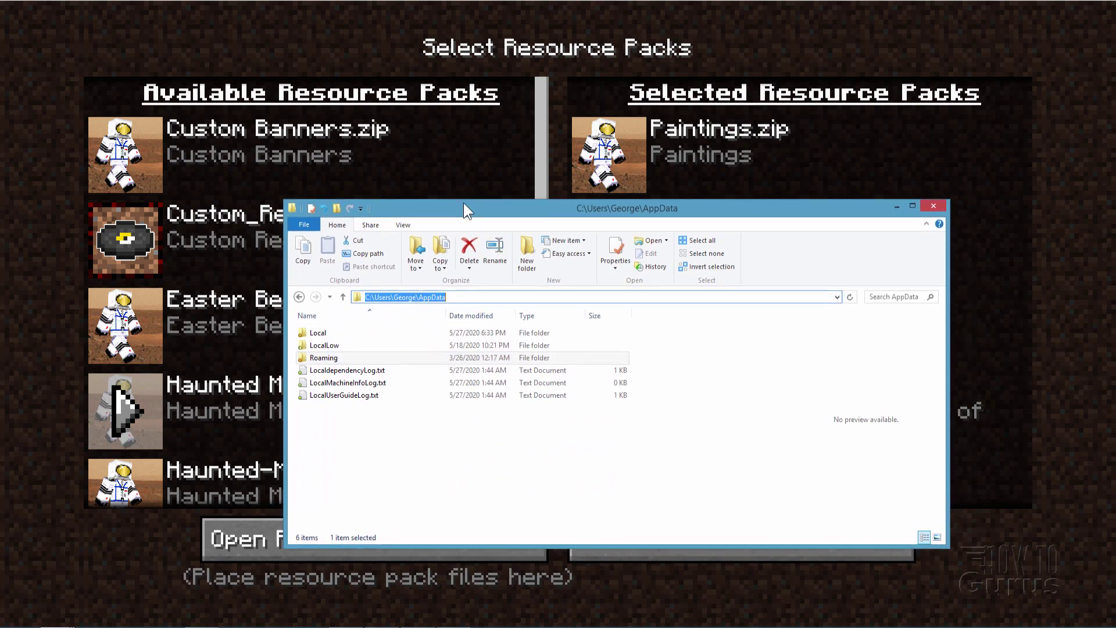
{"action": "left_click_drag", "start_coordinate": [462, 204], "coordinate": [438, 202]}
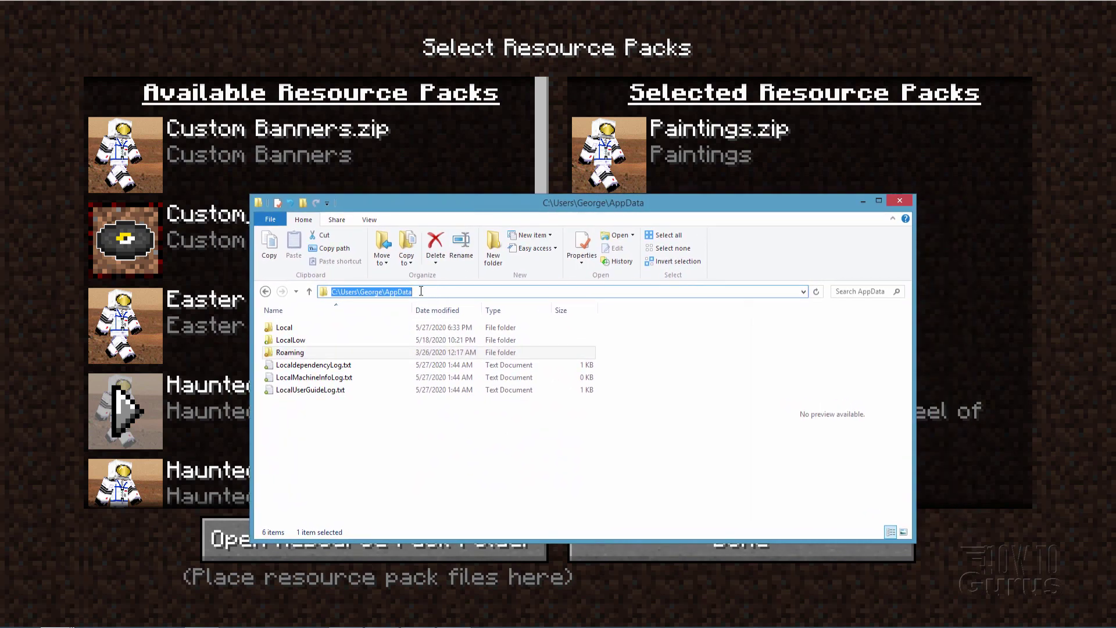
{"action": "type", "text": "%ap"}
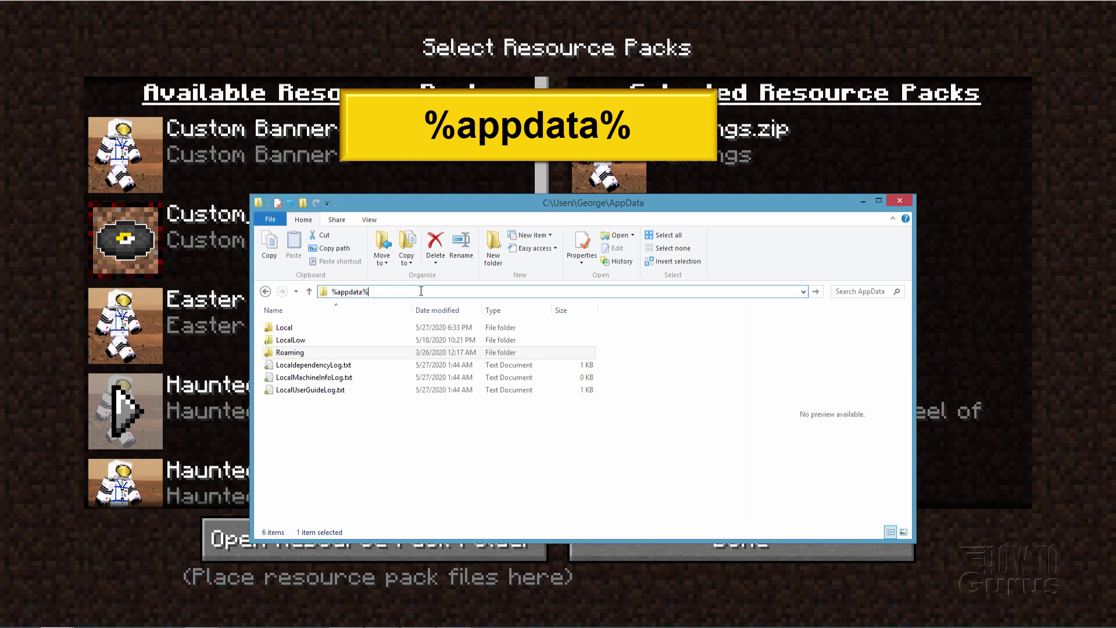
{"action": "type", "text": "pdata%"}
{"action": "key", "text": "Return"}
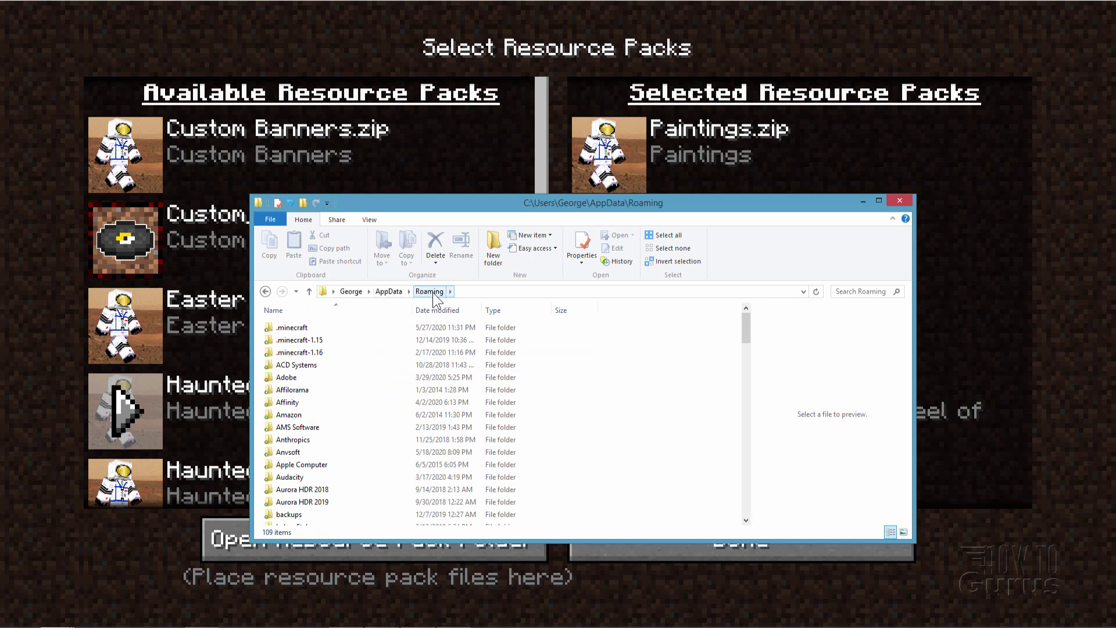
Step: Open .minecraft, then its resourcepacks folder listing the 14 zipped packs
{"action": "double_click", "coordinate": [293, 329]}
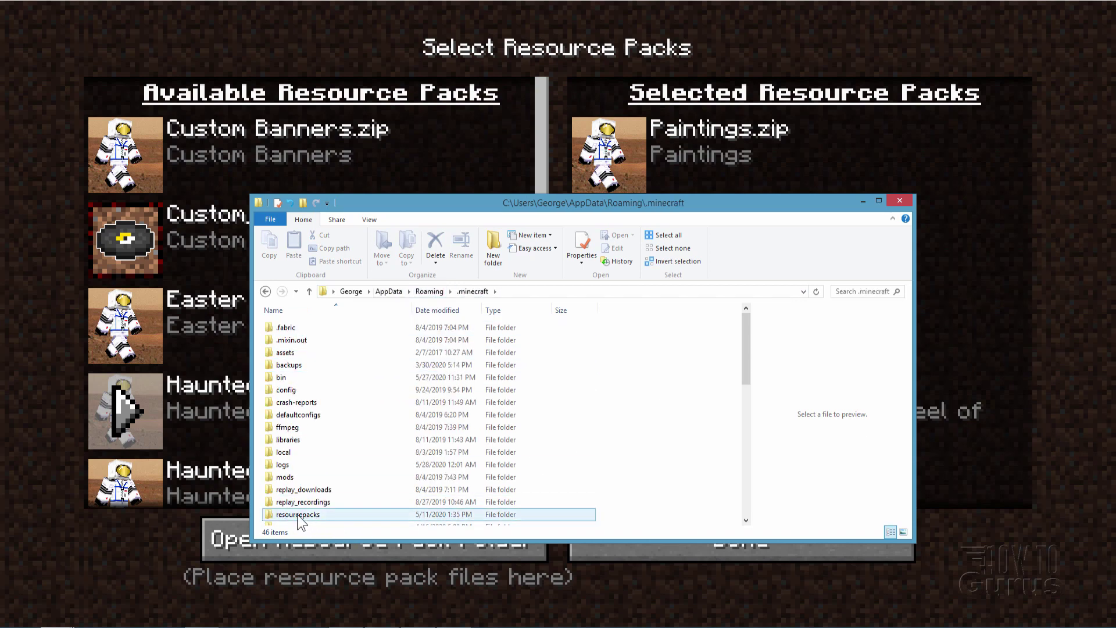
{"action": "left_click_drag", "start_coordinate": [741, 357], "coordinate": [741, 394]}
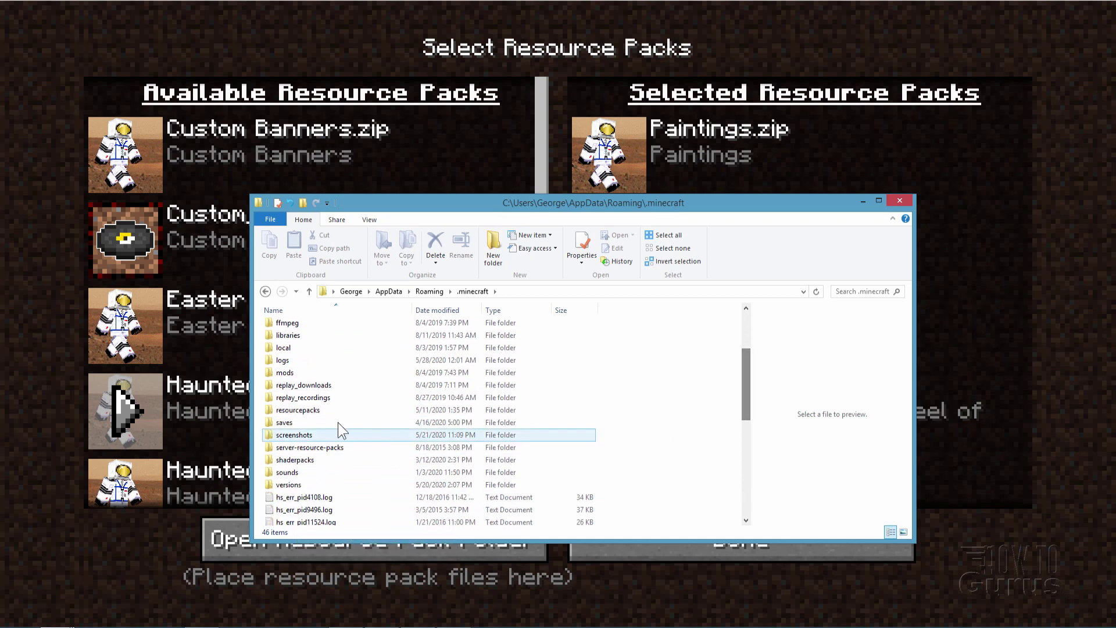
{"action": "double_click", "coordinate": [300, 410]}
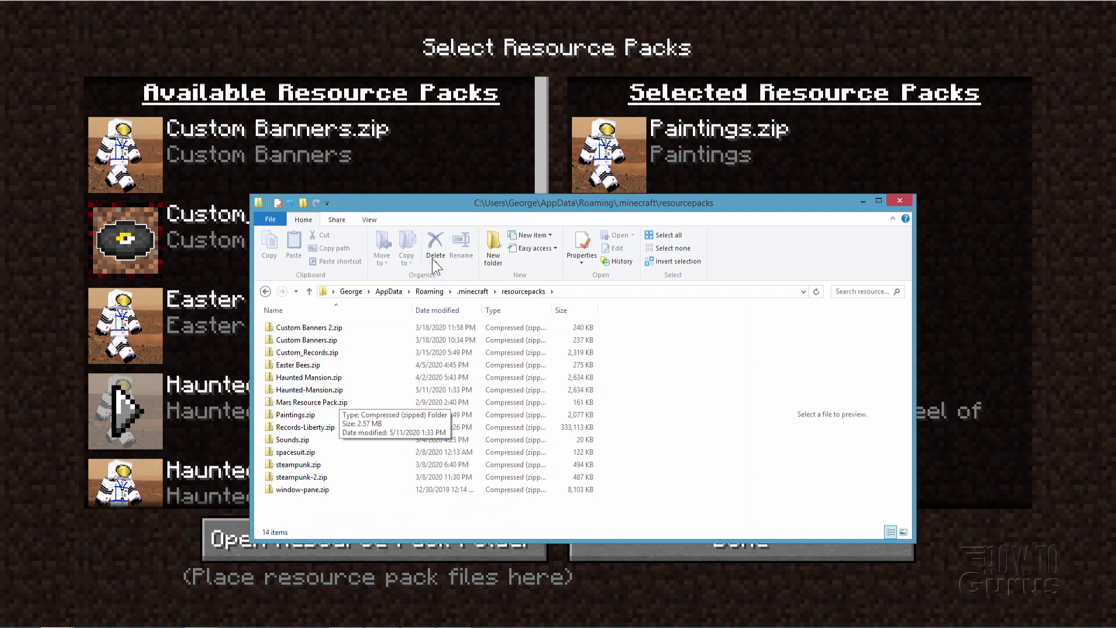
{"action": "left_click_drag", "start_coordinate": [427, 204], "coordinate": [548, 205]}
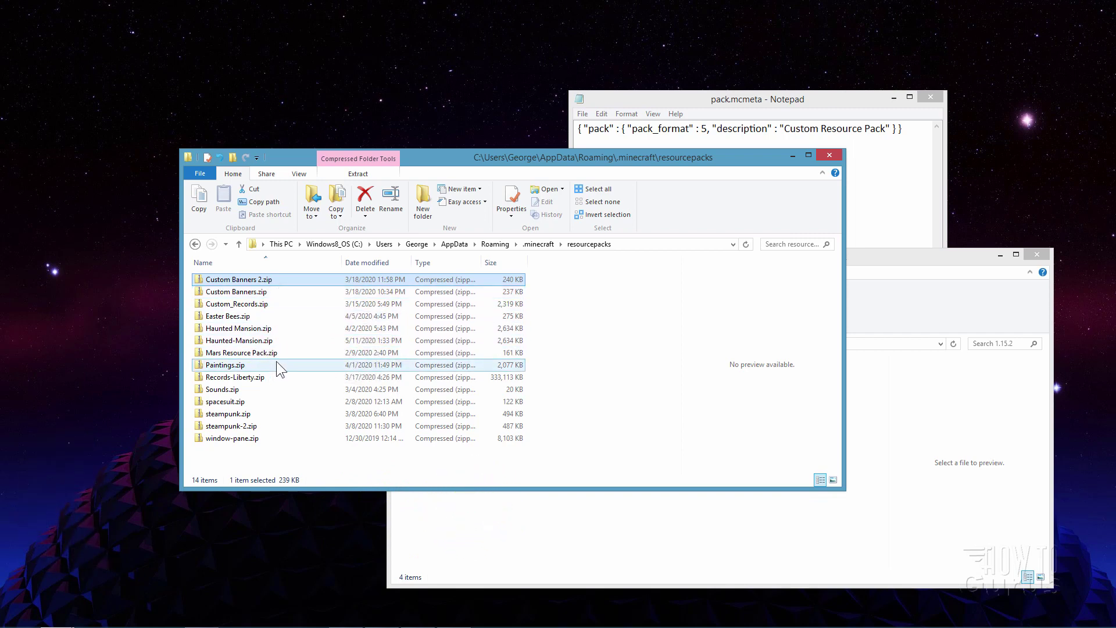
Step: Turn on file name extensions and open Custom Banners 2.zip to view its contents
{"action": "left_click", "coordinate": [301, 176]}
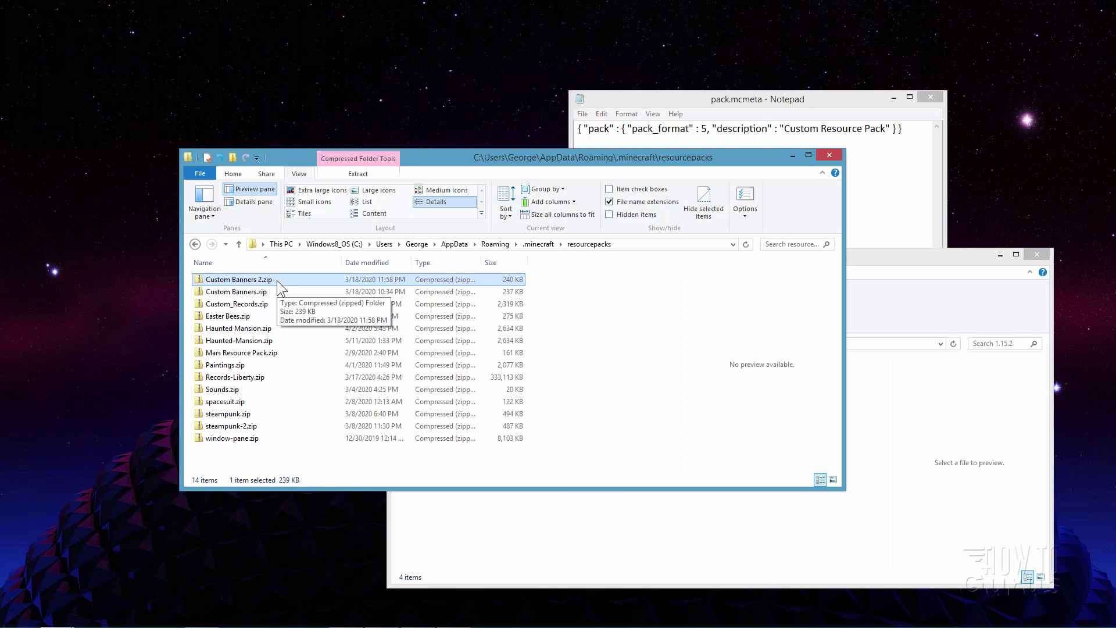
{"action": "double_click", "coordinate": [200, 280]}
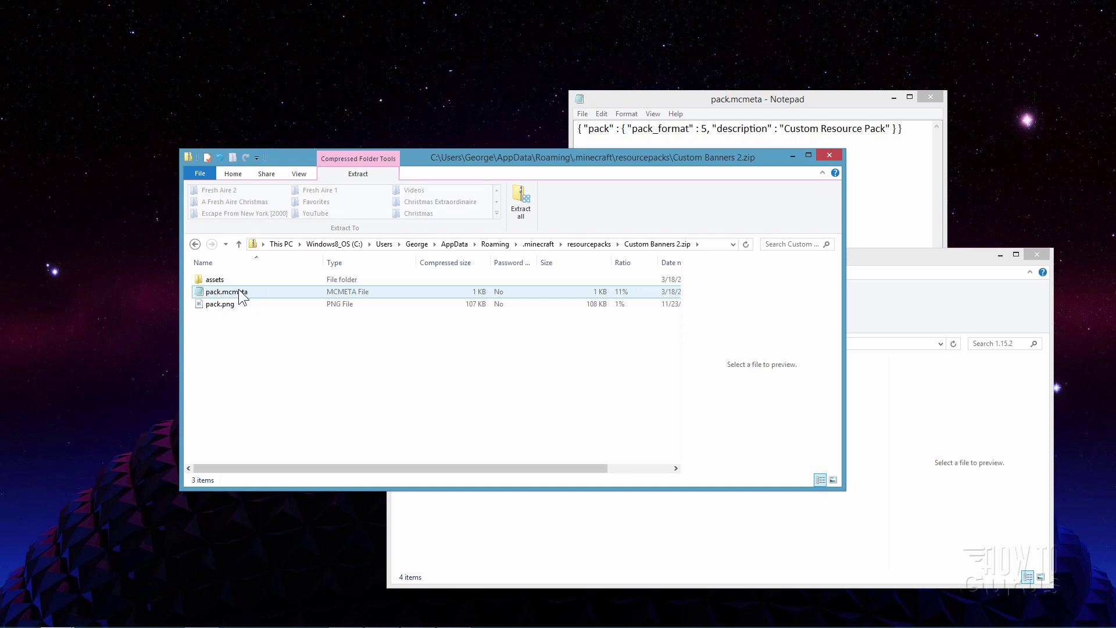
Step: Bring the pack.mcmeta Notepad window forward and review its pack_format 5 description line
{"action": "left_click", "coordinate": [648, 104]}
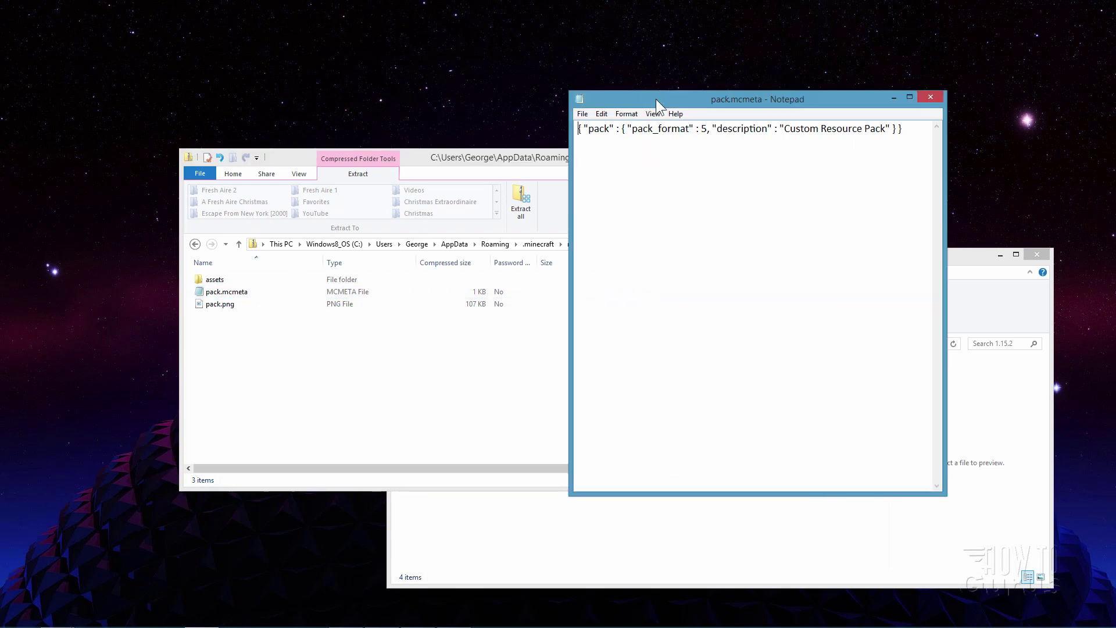
{"action": "left_click_drag", "start_coordinate": [648, 102], "coordinate": [574, 106]}
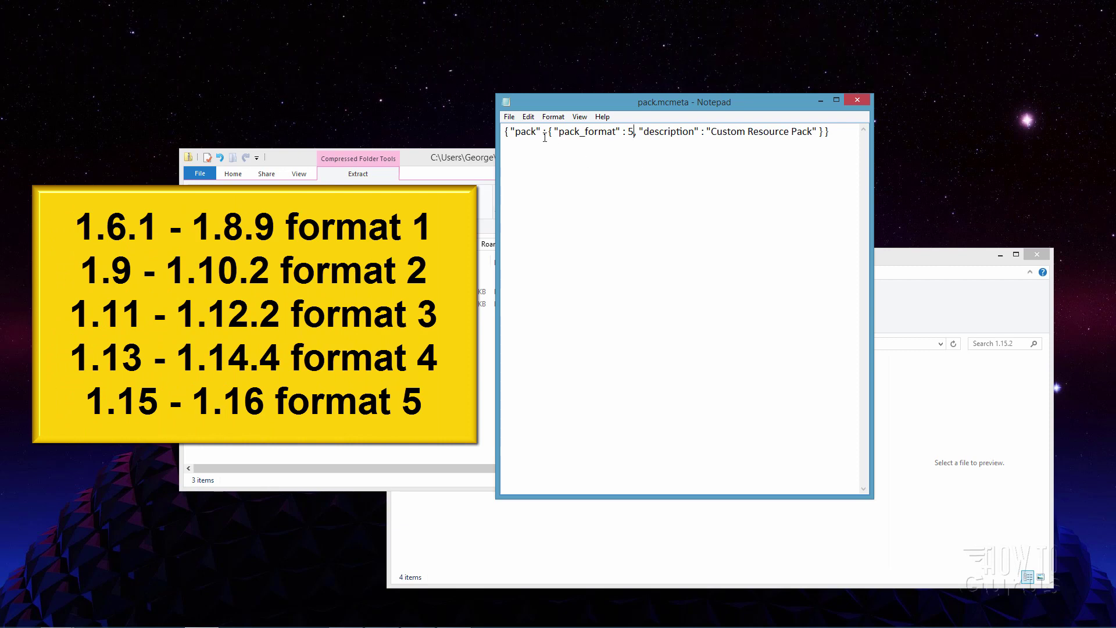
{"action": "left_click_drag", "start_coordinate": [829, 132], "coordinate": [507, 132]}
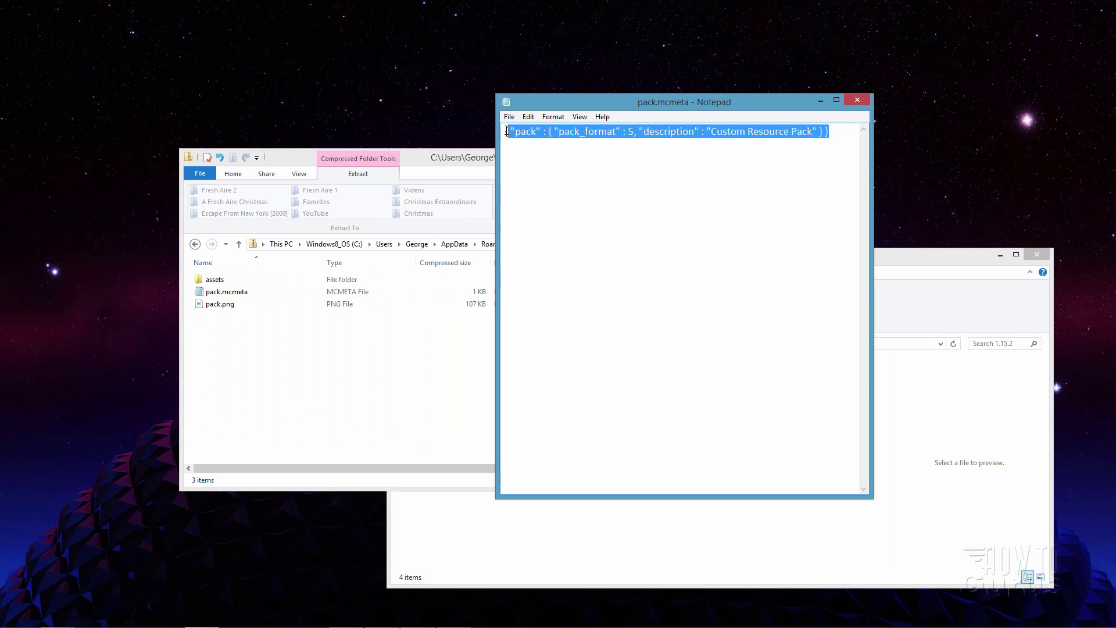
{"action": "left_click", "coordinate": [656, 151]}
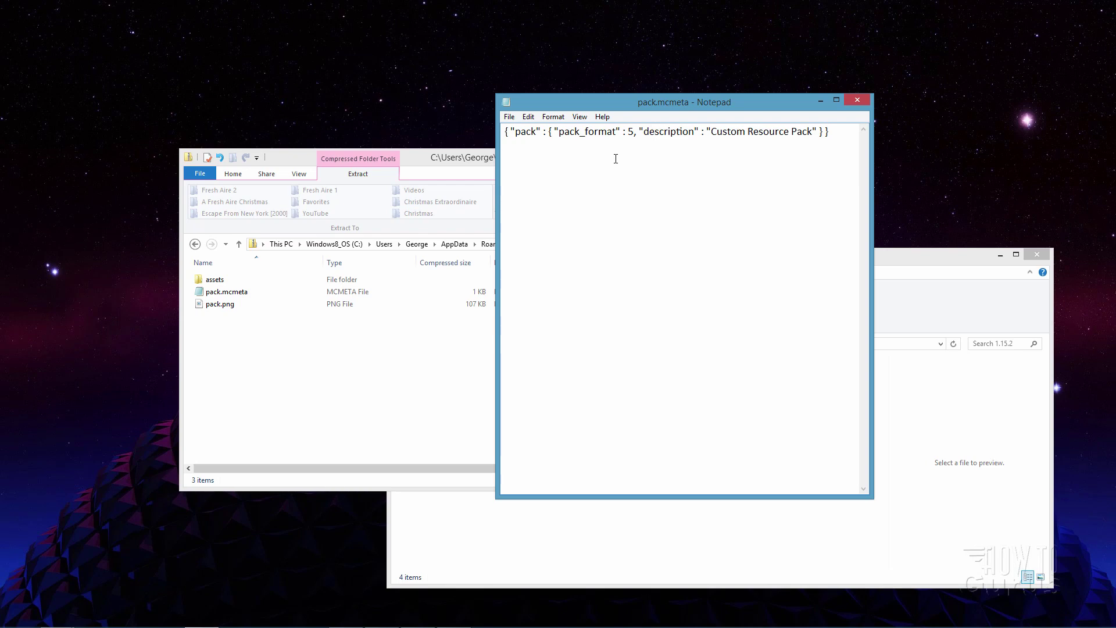
{"action": "left_click", "coordinate": [513, 115]}
{"action": "left_click", "coordinate": [525, 169]}
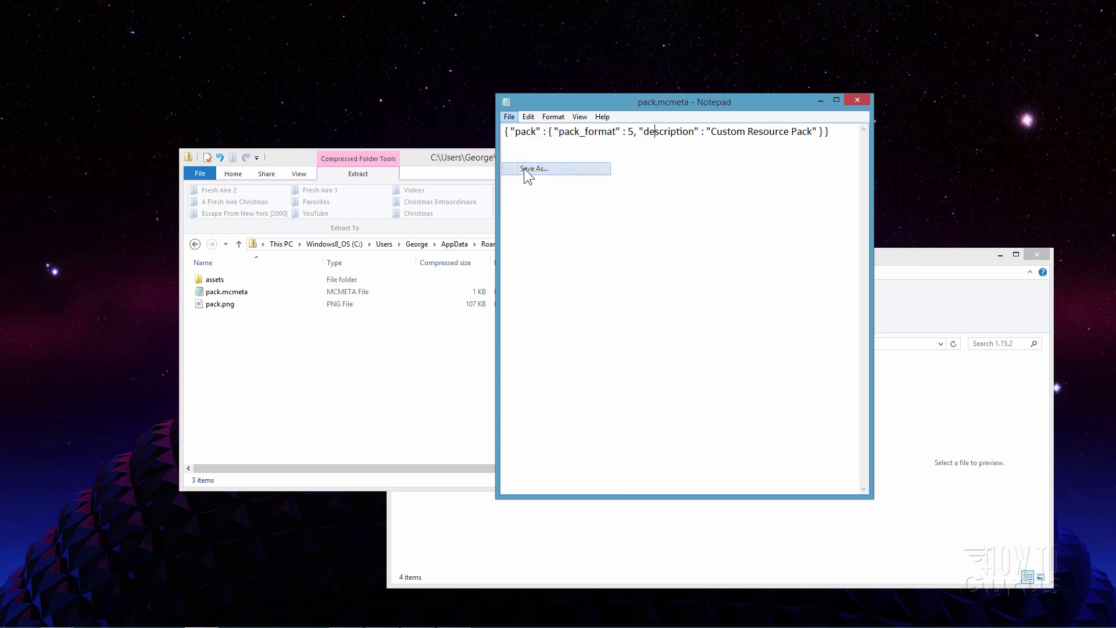
{"action": "left_click", "coordinate": [820, 411]}
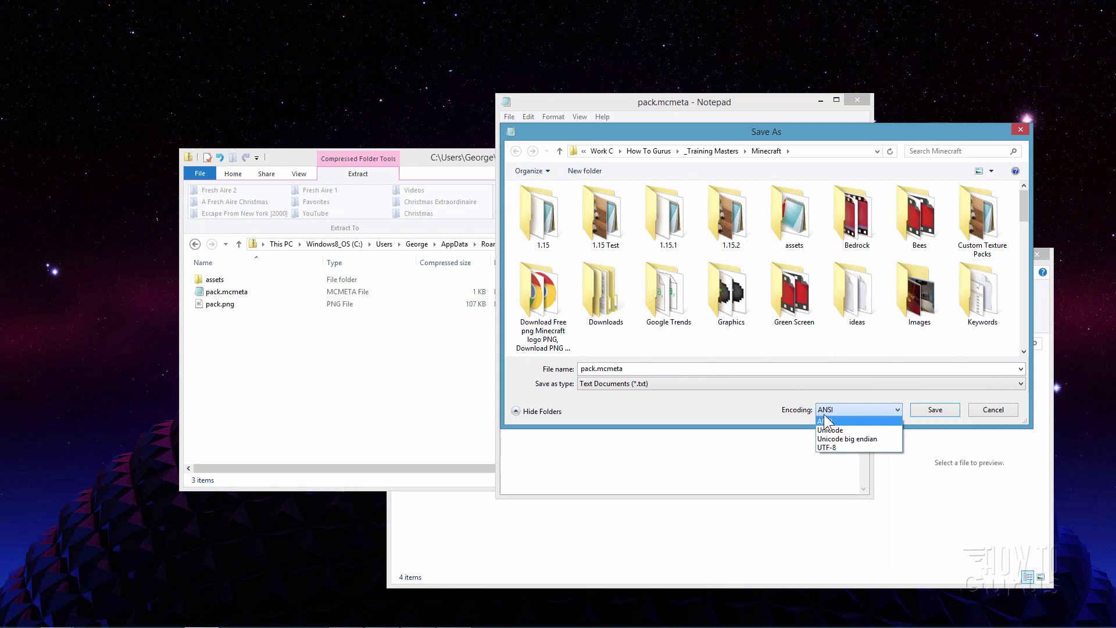
{"action": "left_click", "coordinate": [826, 420]}
{"action": "left_click", "coordinate": [839, 411]}
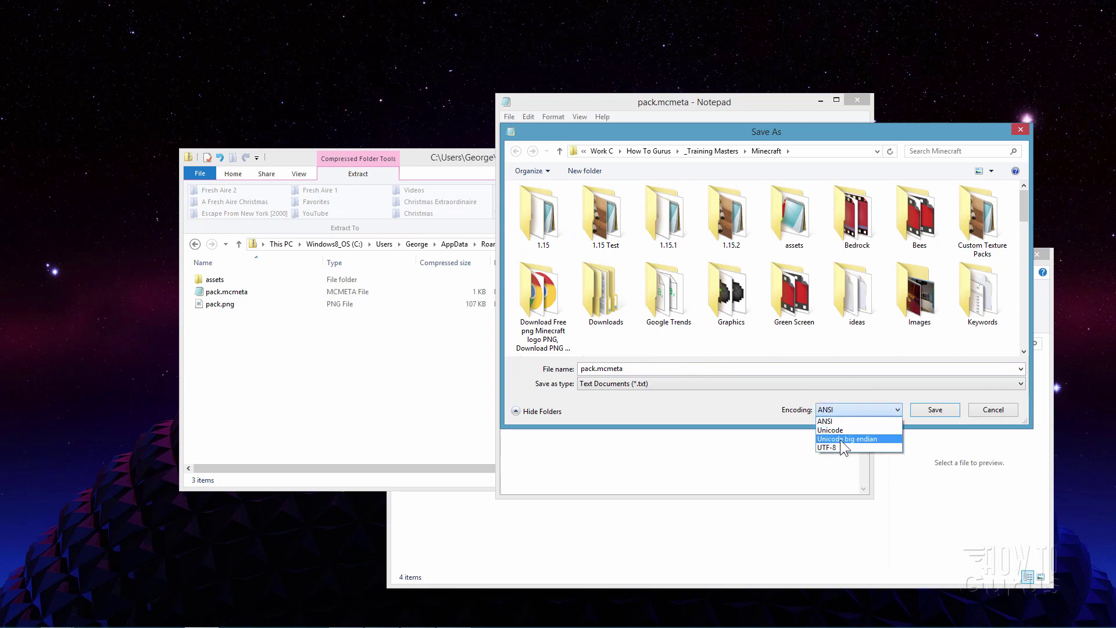
{"action": "left_click", "coordinate": [828, 411]}
{"action": "left_click", "coordinate": [982, 411]}
{"action": "mouse_move", "coordinate": [728, 102]}
{"action": "left_mouse_down"}
{"action": "mouse_move", "coordinate": [756, 111]}
{"action": "mouse_move", "coordinate": [714, 108]}
{"action": "left_mouse_up"}
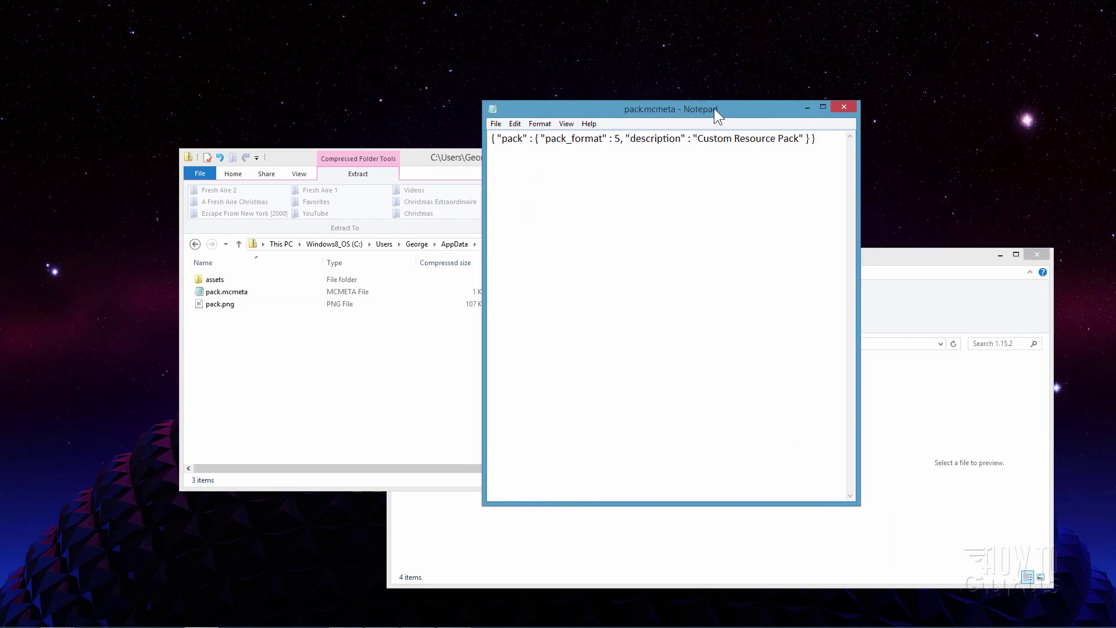
{"action": "left_click", "coordinate": [807, 108]}
Step: Set Notepad as the default app for all .mcmeta files through pack.mcmeta's Open with menu
{"action": "key", "text": "alt+Tab"}
{"action": "left_click_drag", "start_coordinate": [746, 223], "coordinate": [720, 224]}
{"action": "left_click", "coordinate": [681, 418]}
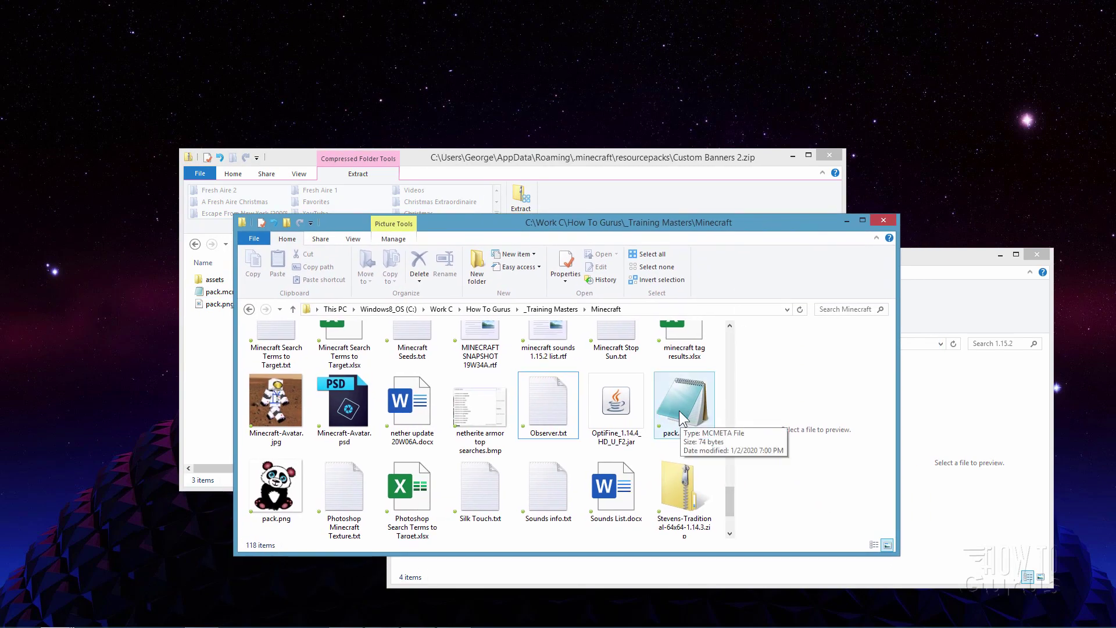
{"action": "right_click", "coordinate": [676, 401]}
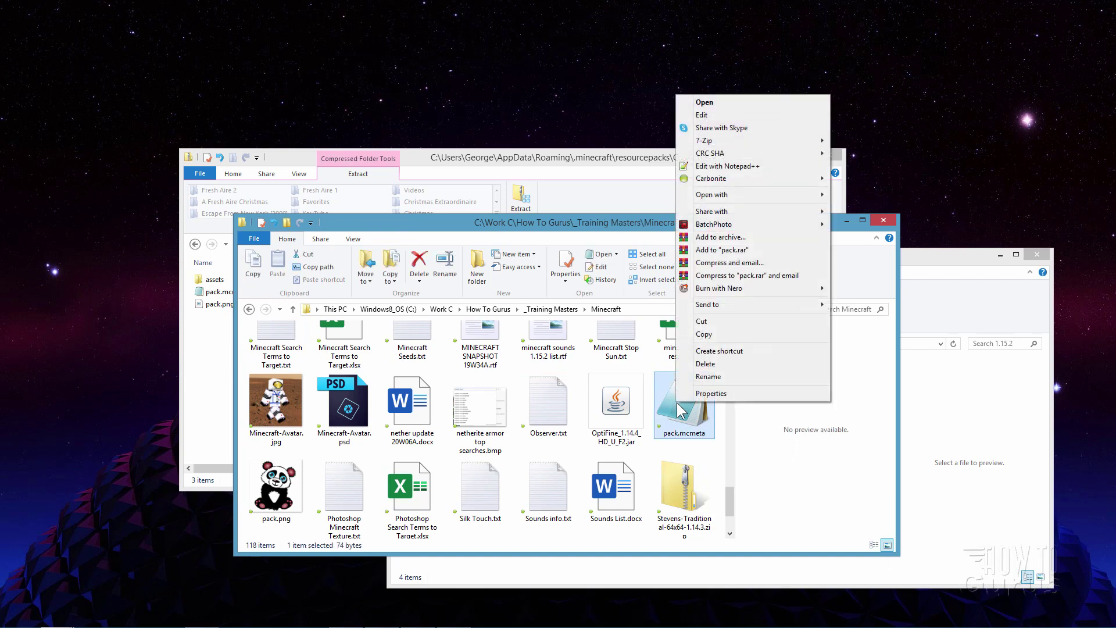
{"action": "mouse_move", "coordinate": [725, 198]}
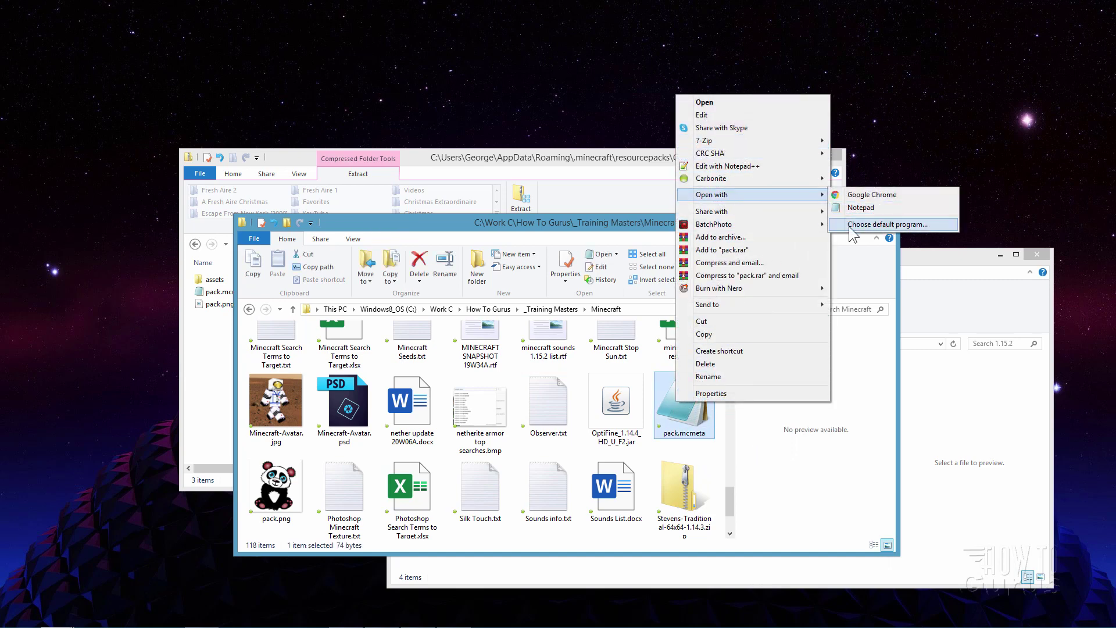
{"action": "left_click", "coordinate": [895, 225]}
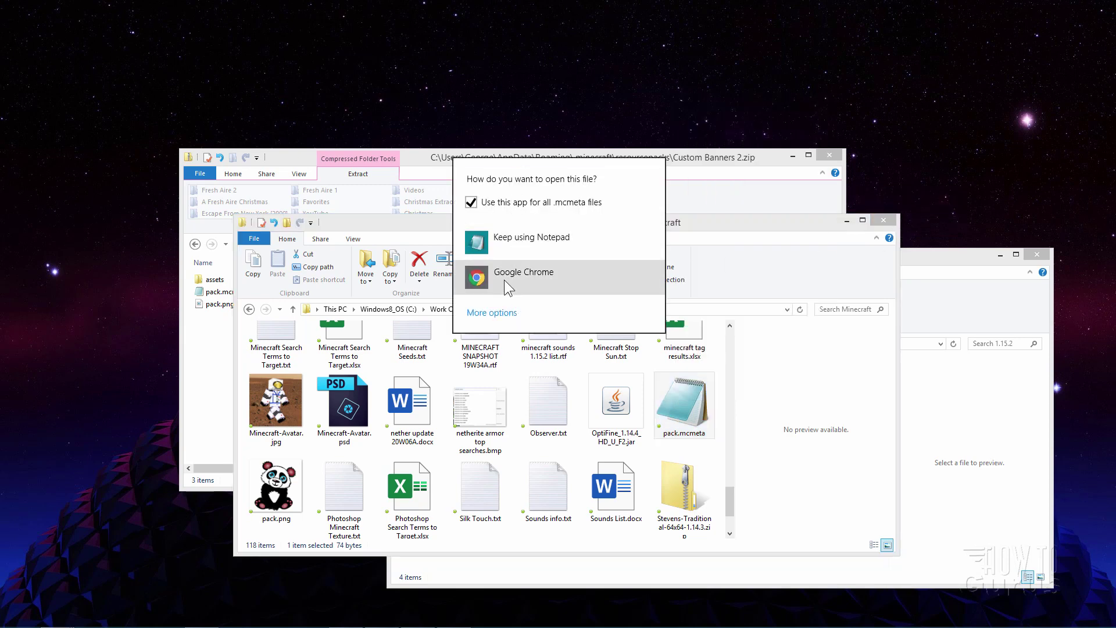
{"action": "left_click", "coordinate": [495, 312]}
{"action": "scroll", "coordinate": [660, 291], "scroll_direction": "down", "scroll_amount": 5}
{"action": "scroll", "coordinate": [659, 240], "scroll_direction": "up", "scroll_amount": 5}
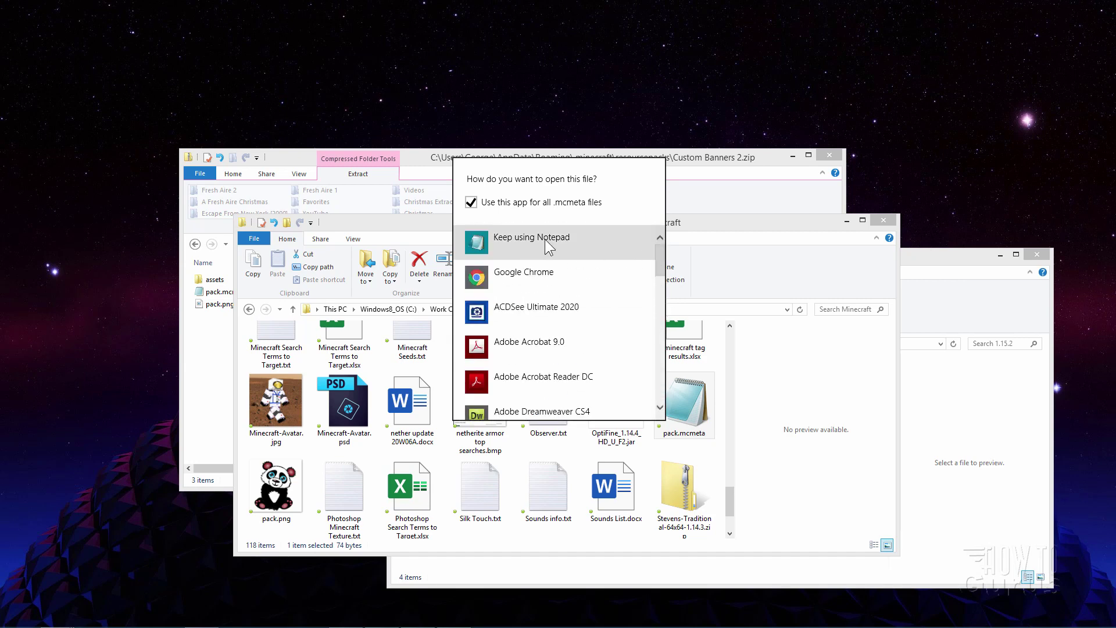
{"action": "left_click", "coordinate": [738, 247]}
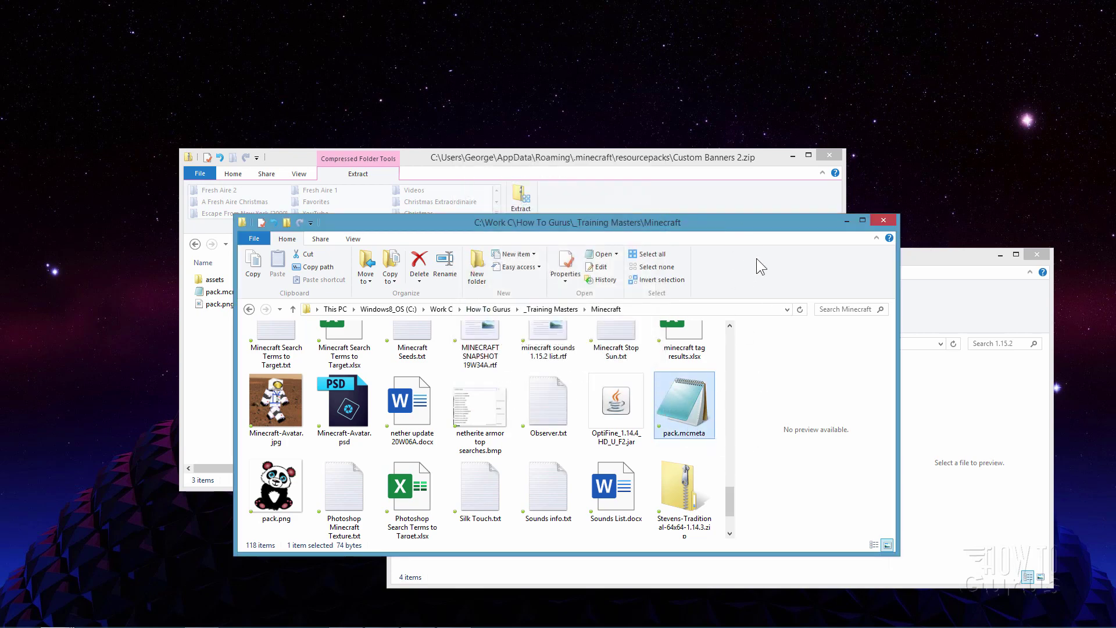
Step: Close the Minecraft work folder window and reopen Custom Banners 2.zip from resourcepacks
{"action": "left_click", "coordinate": [884, 221]}
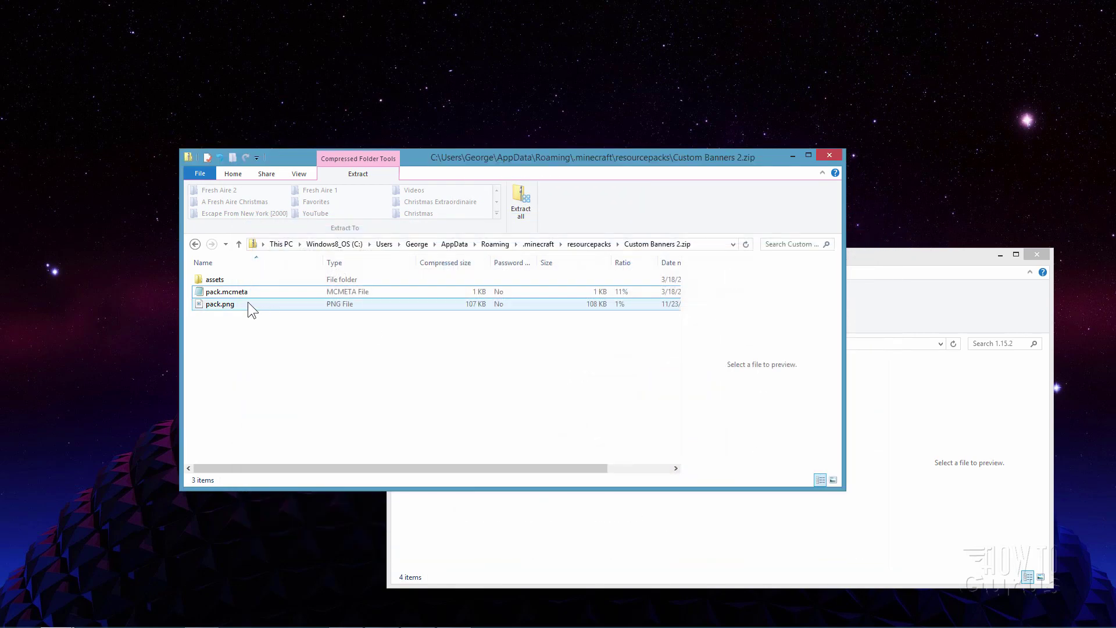
{"action": "left_click", "coordinate": [206, 292]}
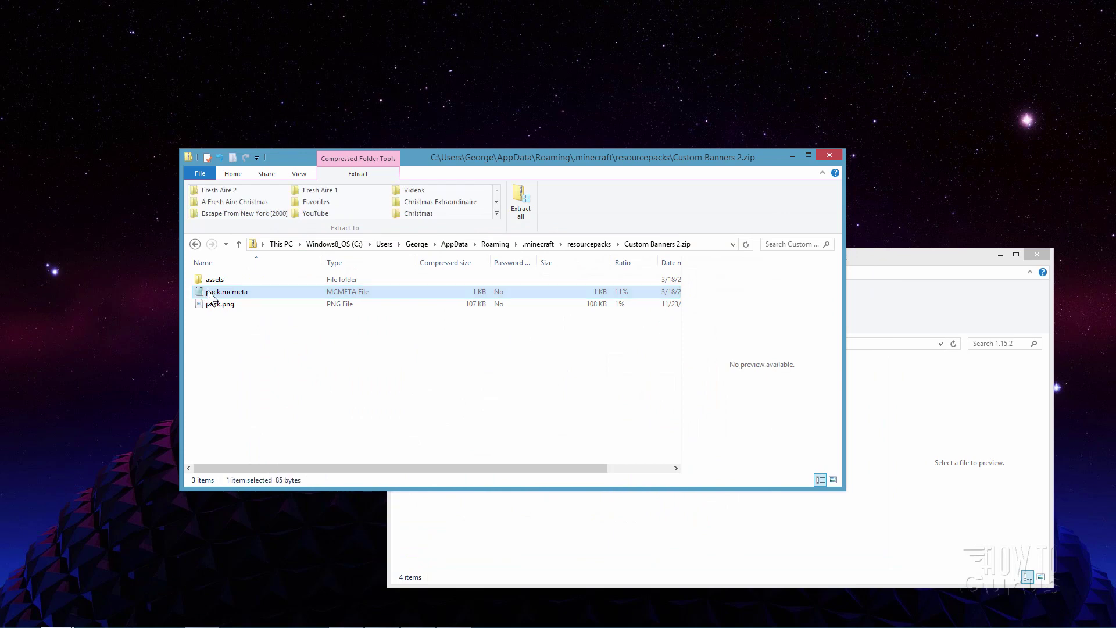
{"action": "left_click", "coordinate": [581, 247]}
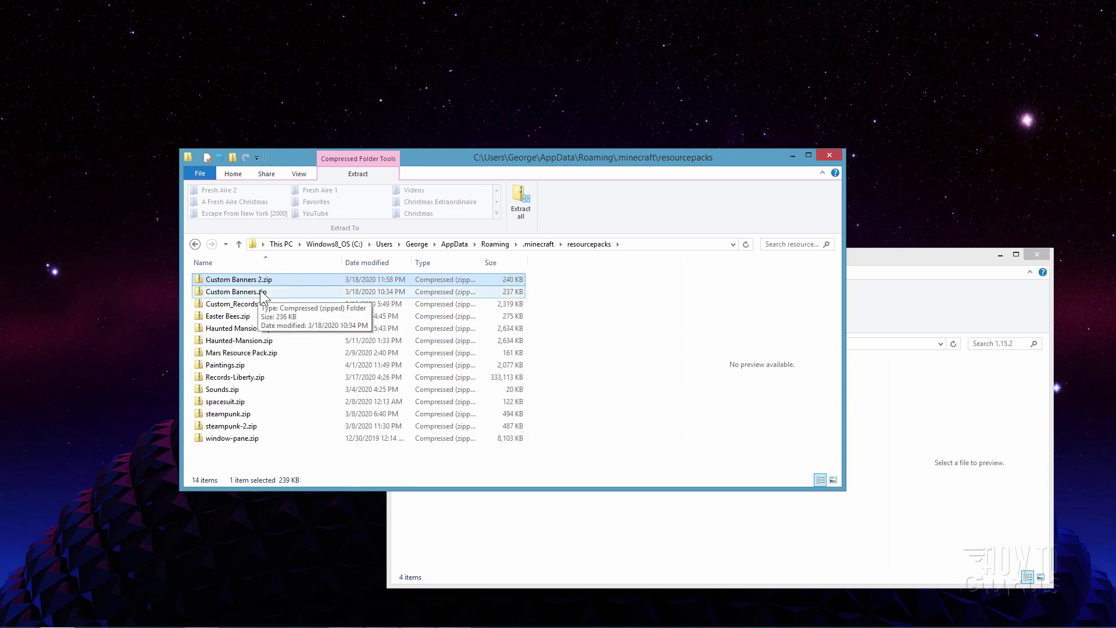
{"action": "double_click", "coordinate": [274, 280]}
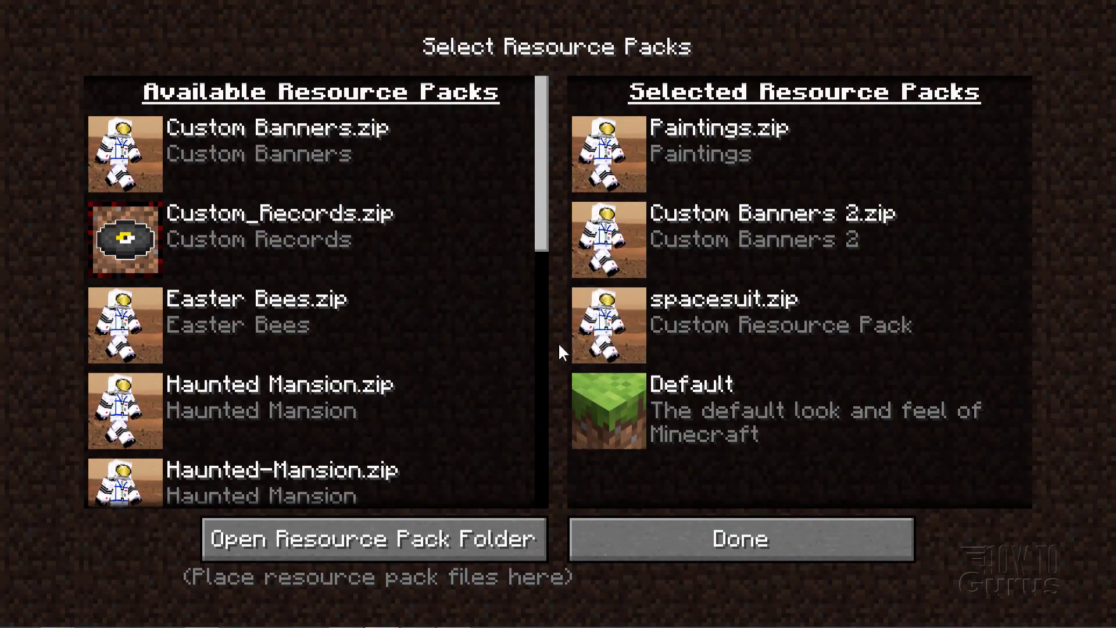
Step: Scroll the Available resource packs list down to Mars Resource Pack.zip to view its icon
{"action": "mouse_move", "coordinate": [585, 166]}
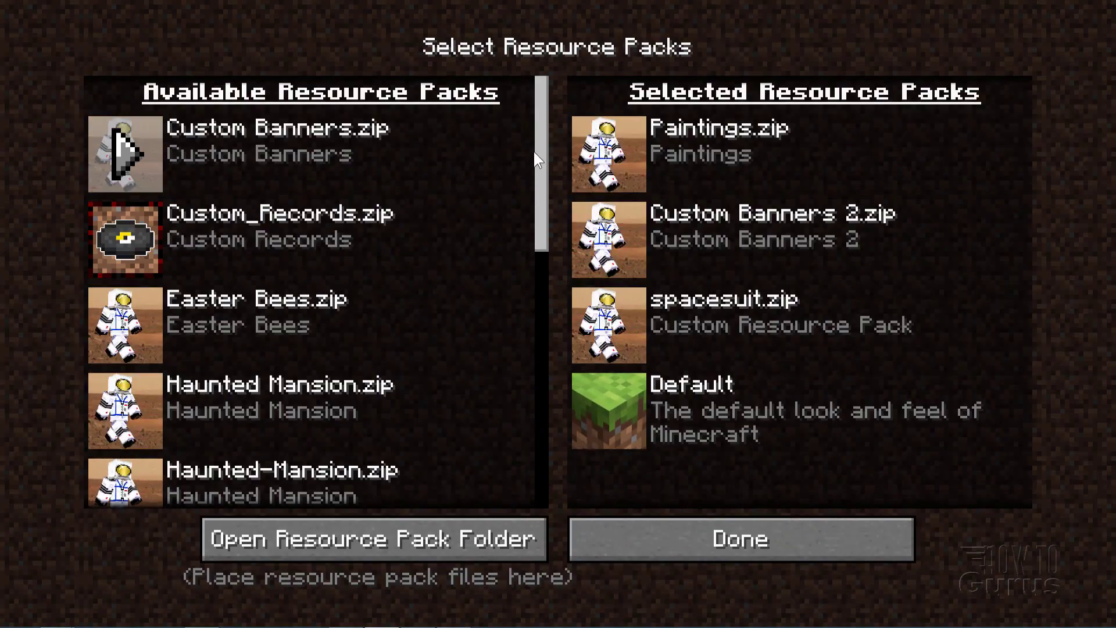
{"action": "left_click_drag", "start_coordinate": [536, 148], "coordinate": [542, 251]}
{"action": "mouse_move", "coordinate": [93, 355]}
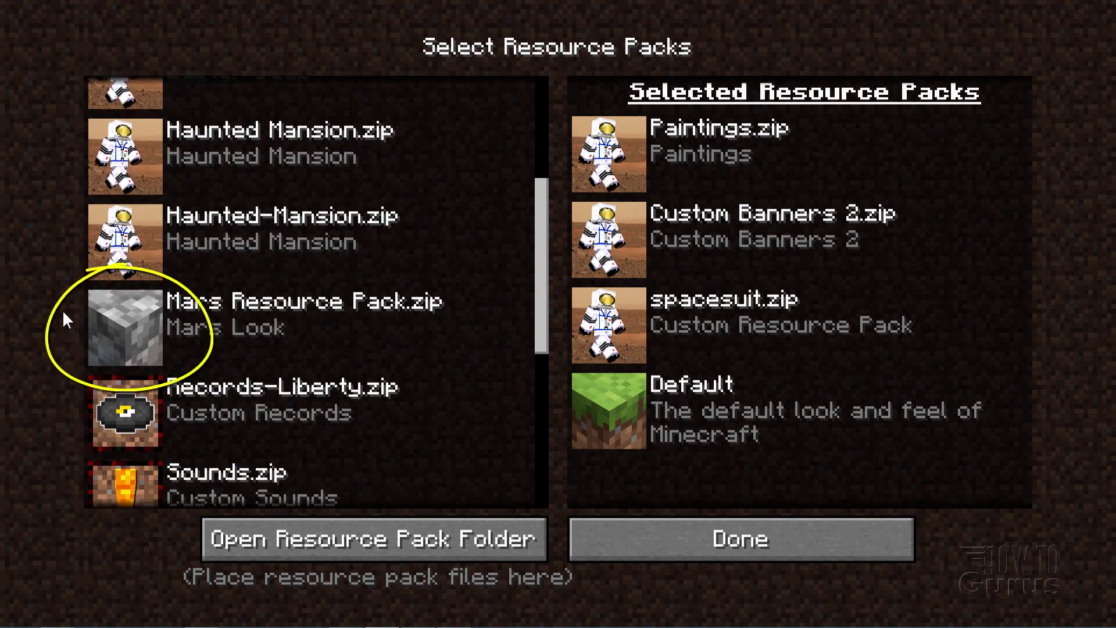
{"action": "mouse_move", "coordinate": [178, 350]}
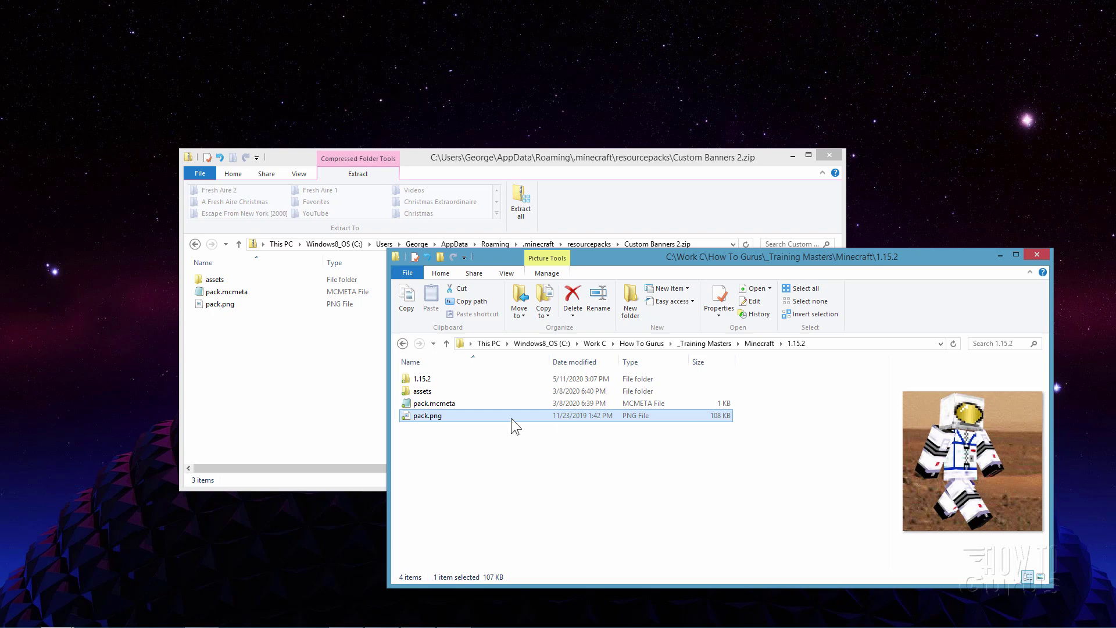
Step: Confirm the 1.15.2 pack.png icon is 256x256, then select pack.png in Custom Banners 2.zip
{"action": "right_click", "coordinate": [405, 417]}
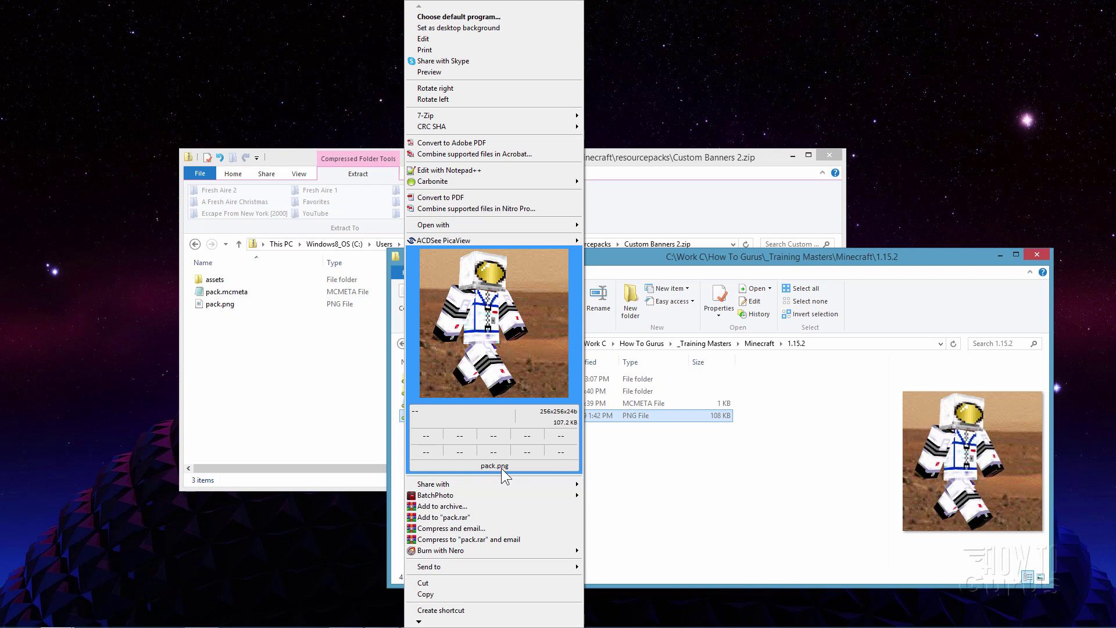
{"action": "left_click", "coordinate": [233, 361]}
{"action": "left_click", "coordinate": [223, 307]}
{"action": "left_click", "coordinate": [214, 323]}
{"action": "left_click", "coordinate": [228, 305]}
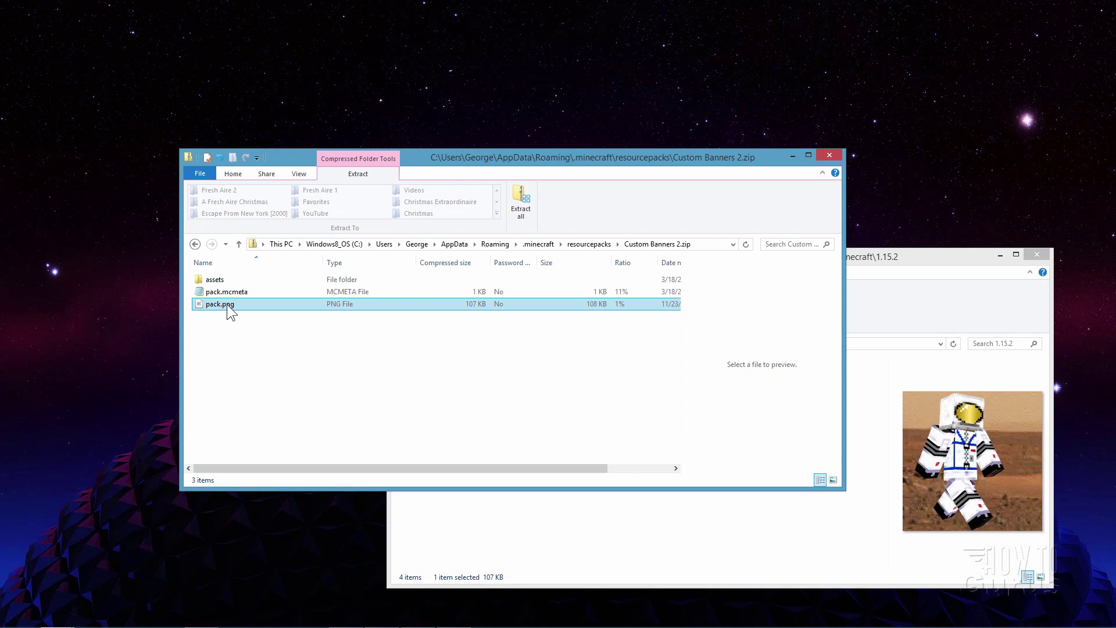
Step: Replace the folder path with %appdata% to reach the Roaming folder
{"action": "left_click", "coordinate": [617, 244]}
{"action": "left_click", "coordinate": [714, 255]}
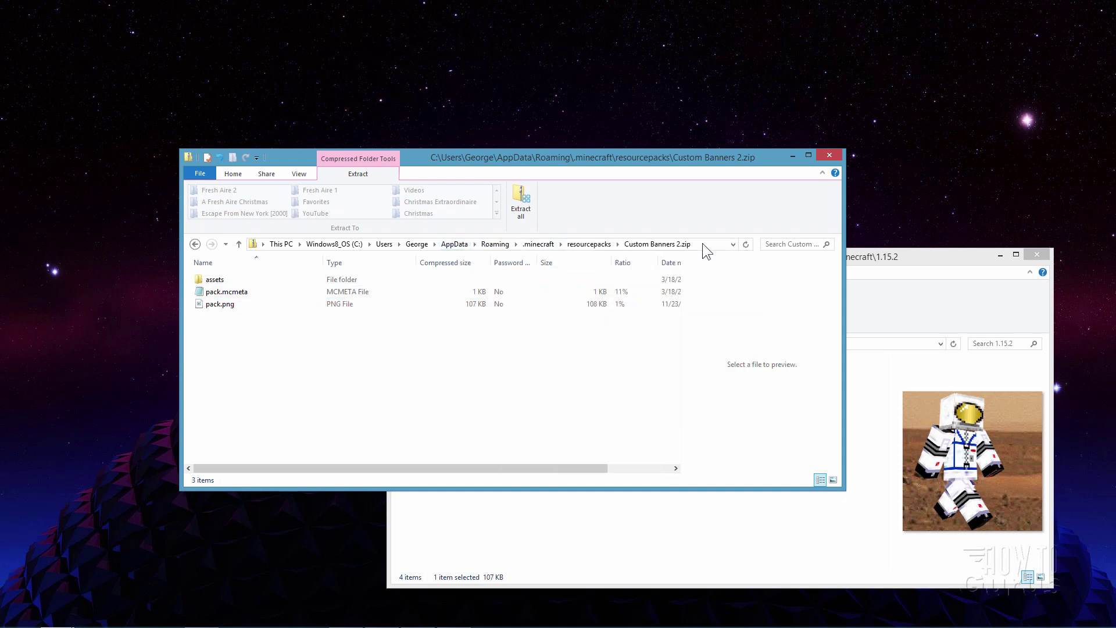
{"action": "left_click", "coordinate": [703, 245]}
{"action": "left_click", "coordinate": [233, 174]}
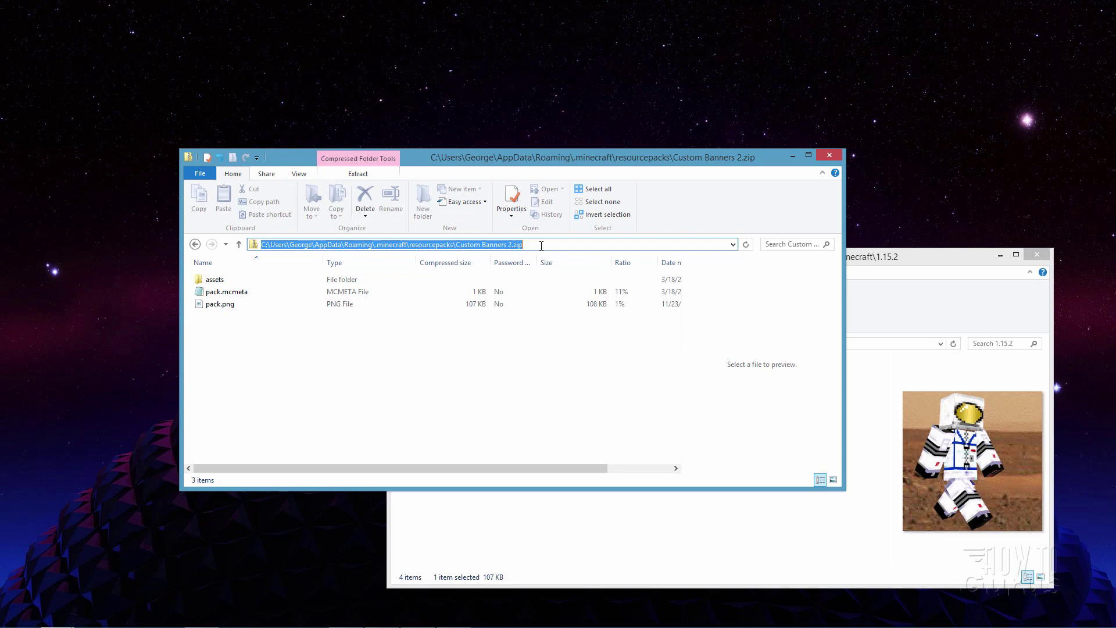
{"action": "type", "text": "%appdata%"}
{"action": "key", "text": "Return"}
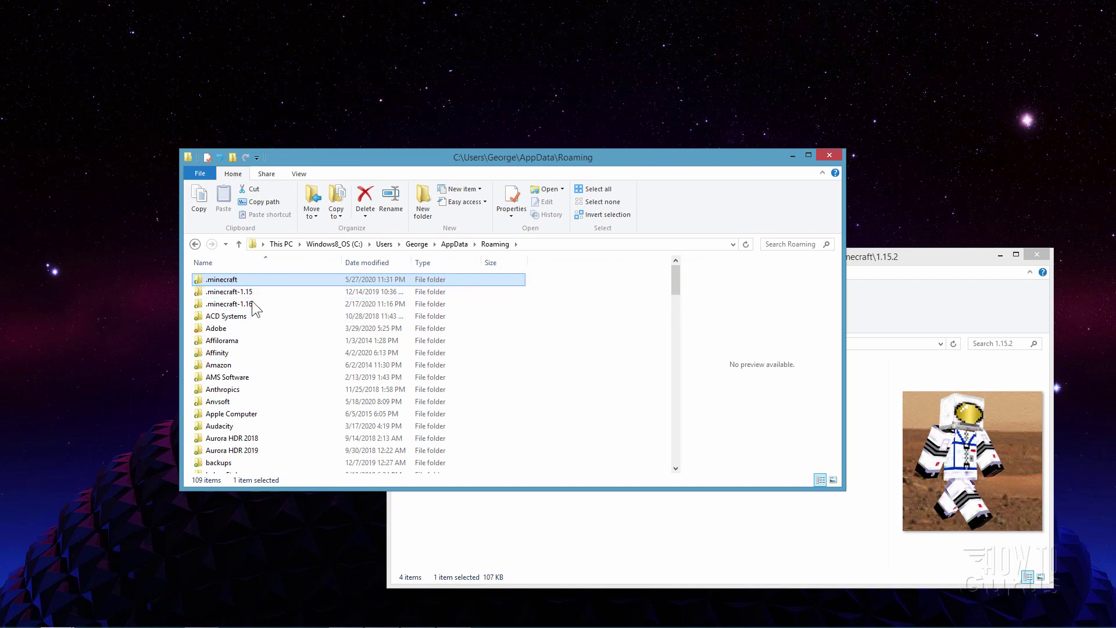
Step: Open .minecraft and then its versions folder
{"action": "double_click", "coordinate": [200, 279]}
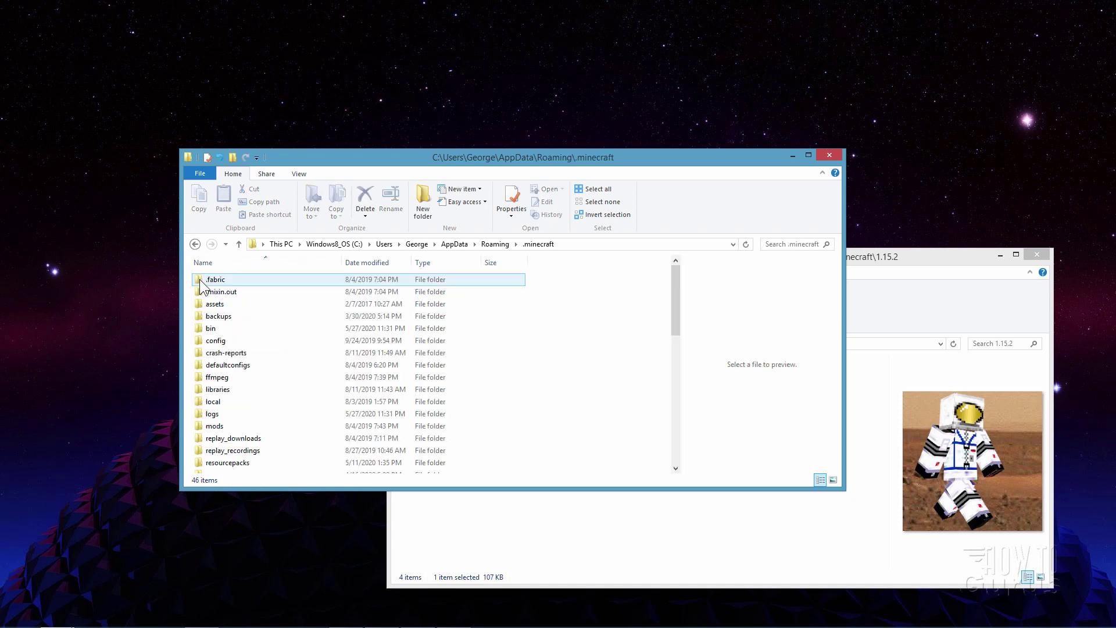
{"action": "left_click", "coordinate": [230, 465]}
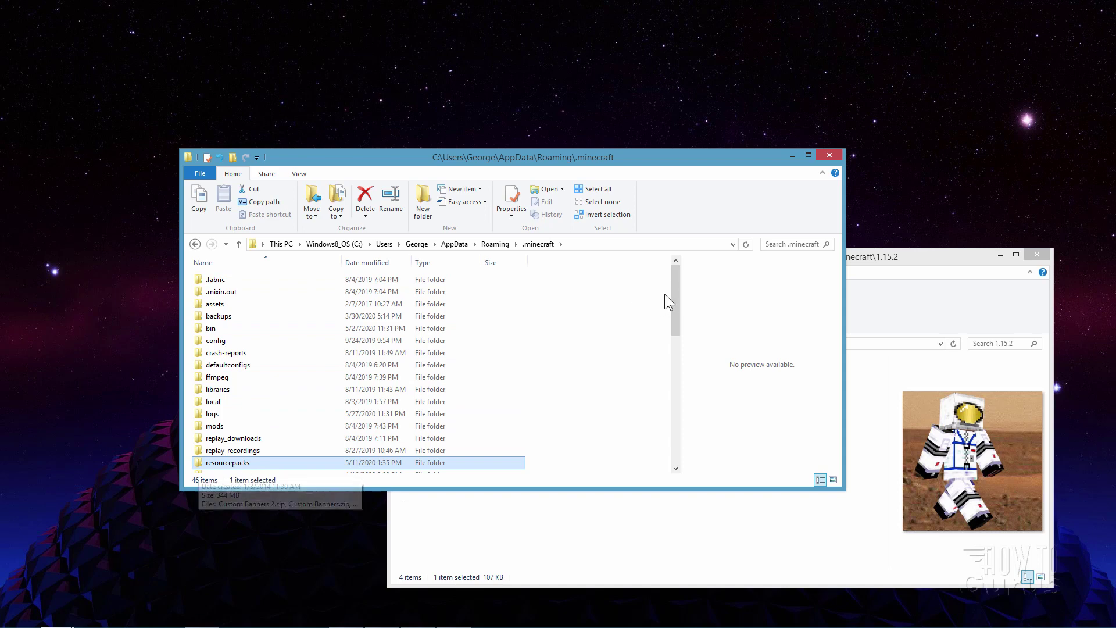
{"action": "left_click_drag", "start_coordinate": [675, 291], "coordinate": [676, 337]}
{"action": "left_click", "coordinate": [222, 399]}
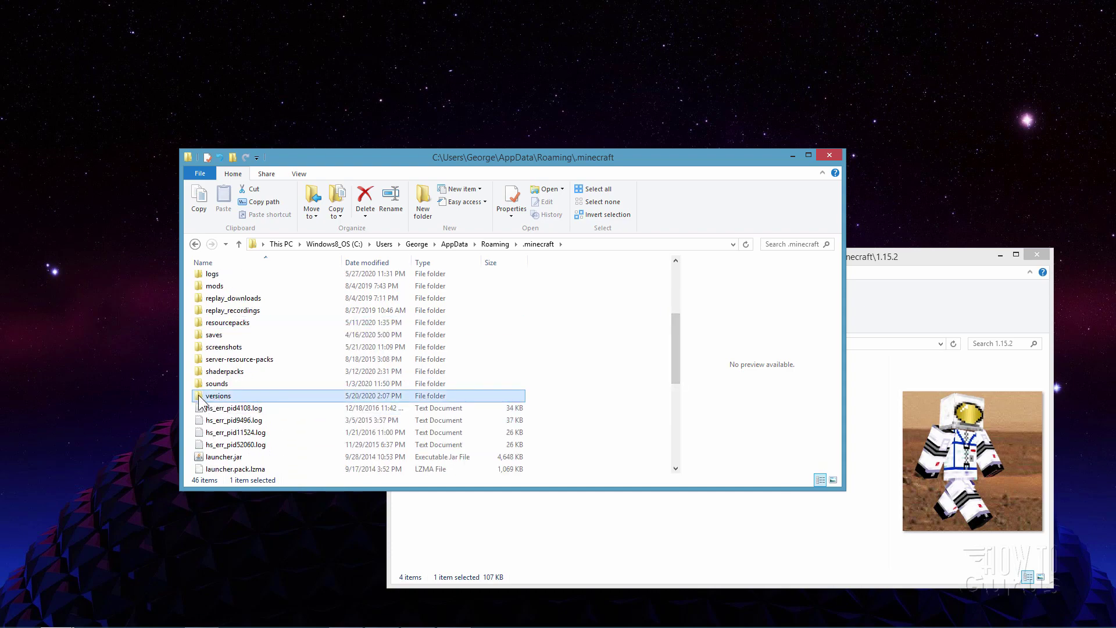
{"action": "double_click", "coordinate": [197, 396]}
Step: Open the 1.15.2 version folder holding 1.15.2.jar and 1.15.2.json
{"action": "scroll", "coordinate": [254, 327], "scroll_direction": "down", "scroll_amount": 2}
{"action": "scroll", "coordinate": [249, 322], "scroll_direction": "down", "scroll_amount": 7}
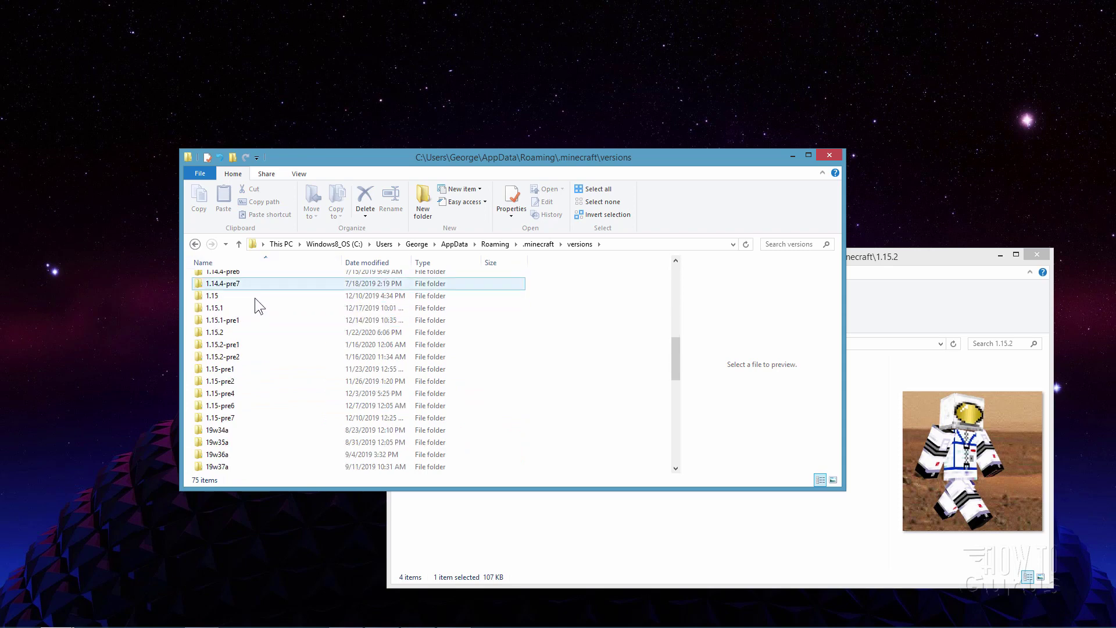
{"action": "left_click", "coordinate": [221, 333]}
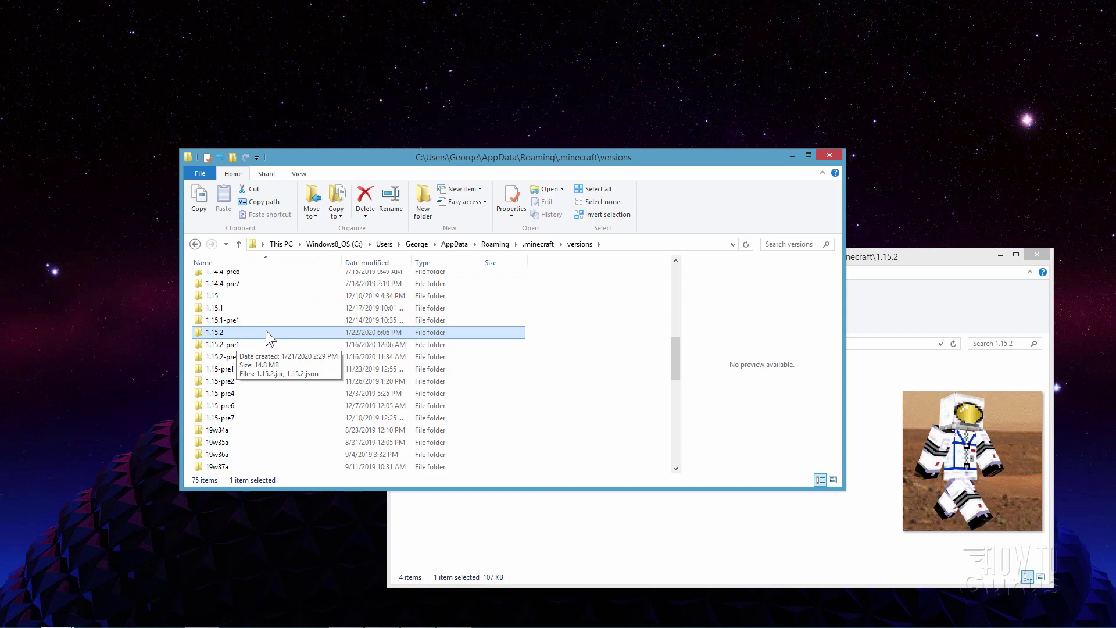
{"action": "scroll", "coordinate": [263, 332], "scroll_direction": "down", "scroll_amount": 5}
{"action": "scroll", "coordinate": [233, 424], "scroll_direction": "down", "scroll_amount": 6}
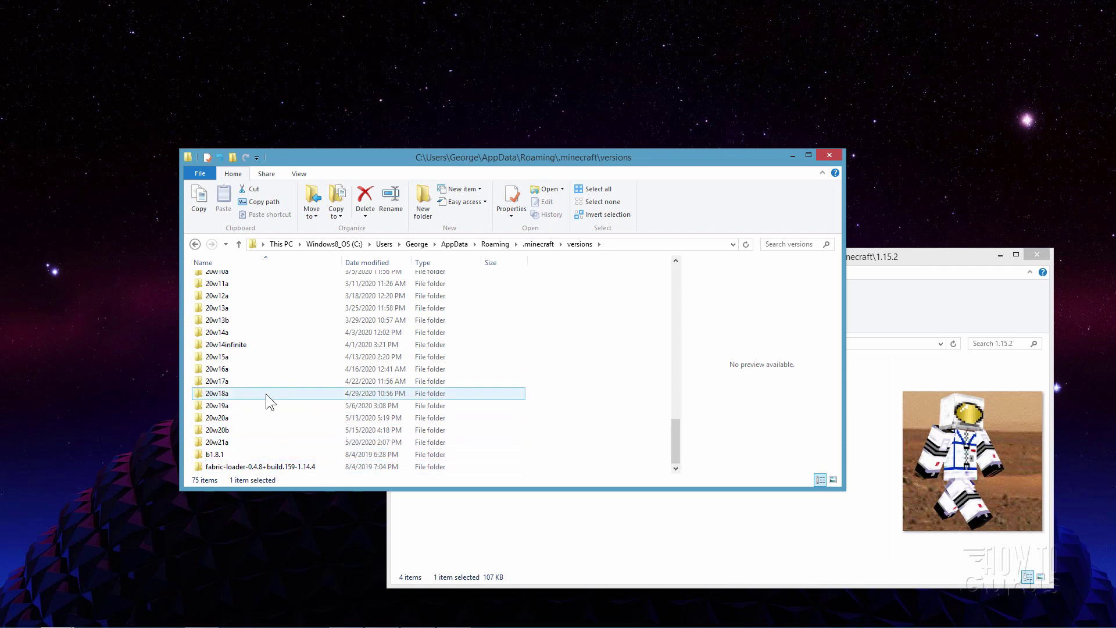
{"action": "scroll", "coordinate": [266, 393], "scroll_direction": "up", "scroll_amount": 13}
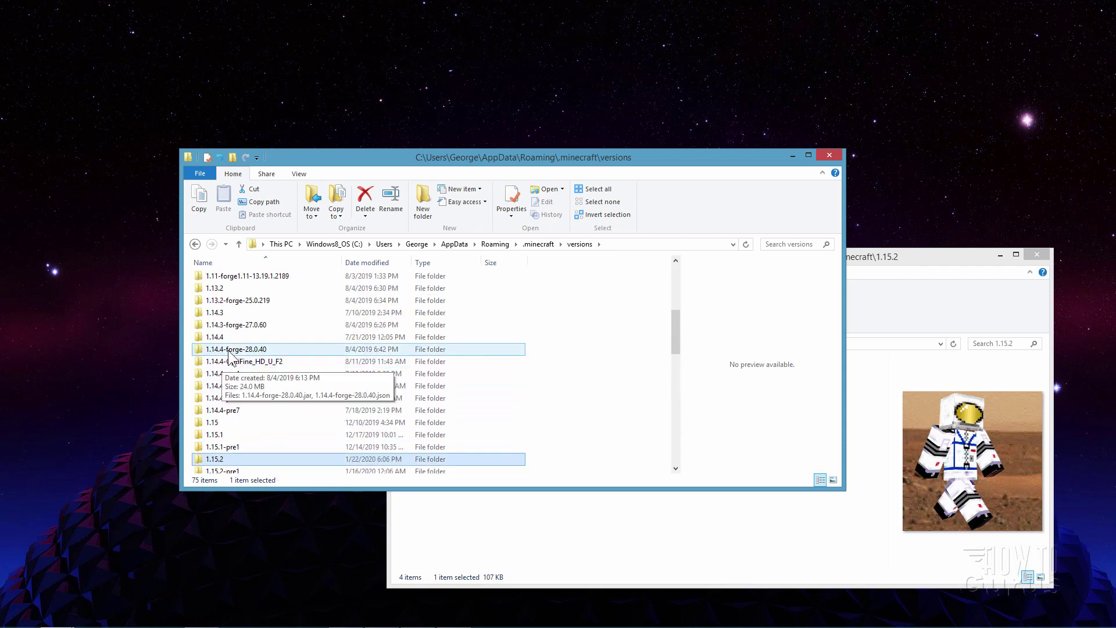
{"action": "scroll", "coordinate": [288, 321], "scroll_direction": "down", "scroll_amount": 2}
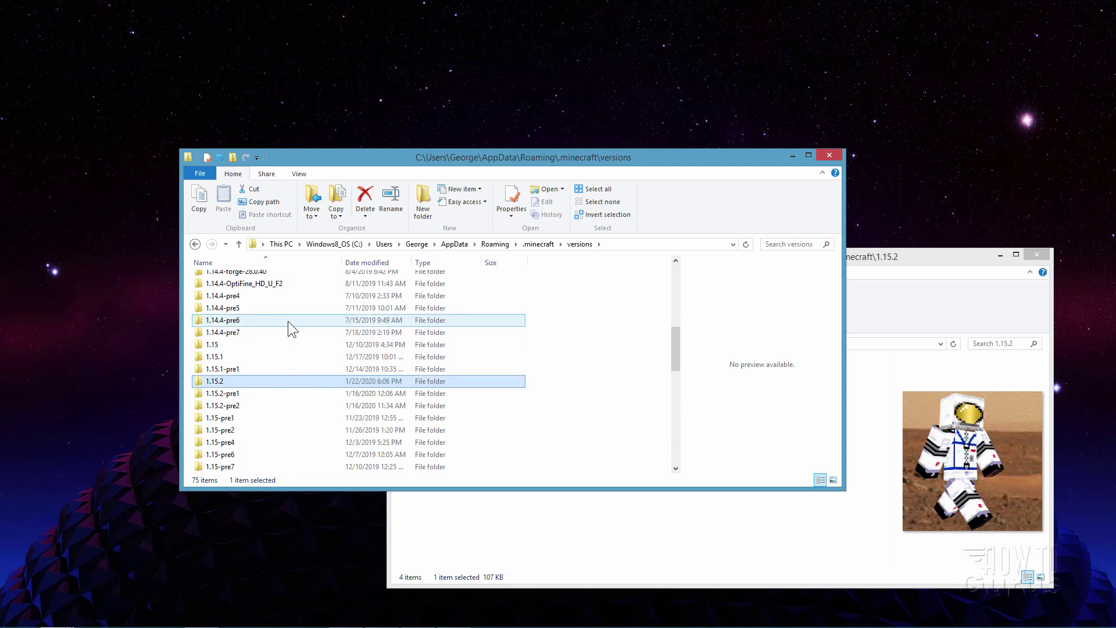
{"action": "double_click", "coordinate": [203, 382]}
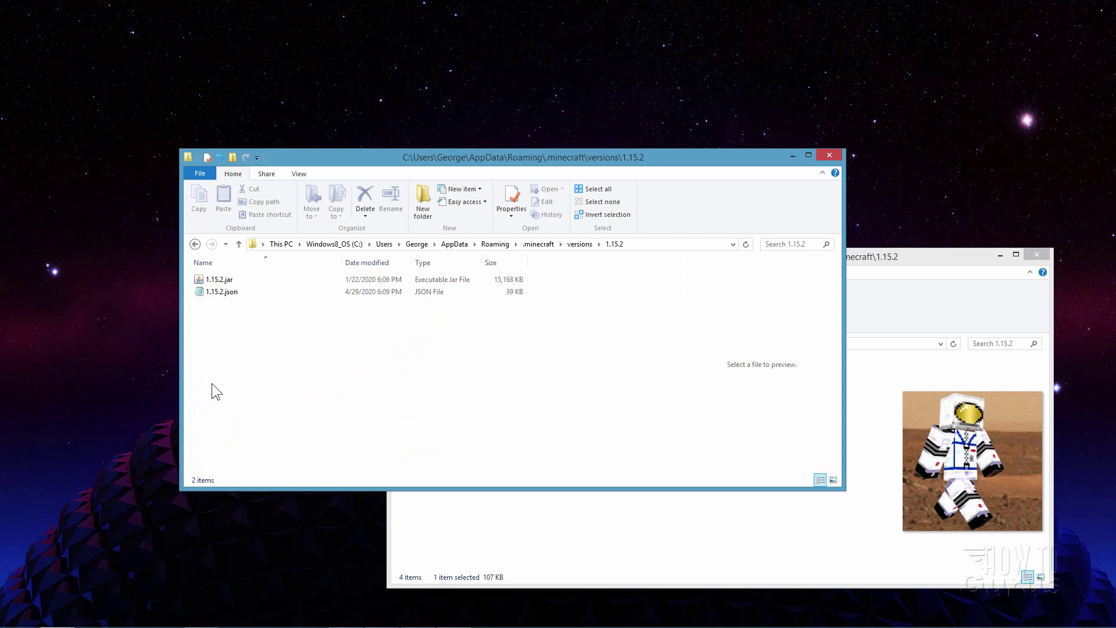
Step: Select 1.15.2.jar, turn on file name extensions, and show the Minecraft work folder in the second window
{"action": "left_click", "coordinate": [202, 281]}
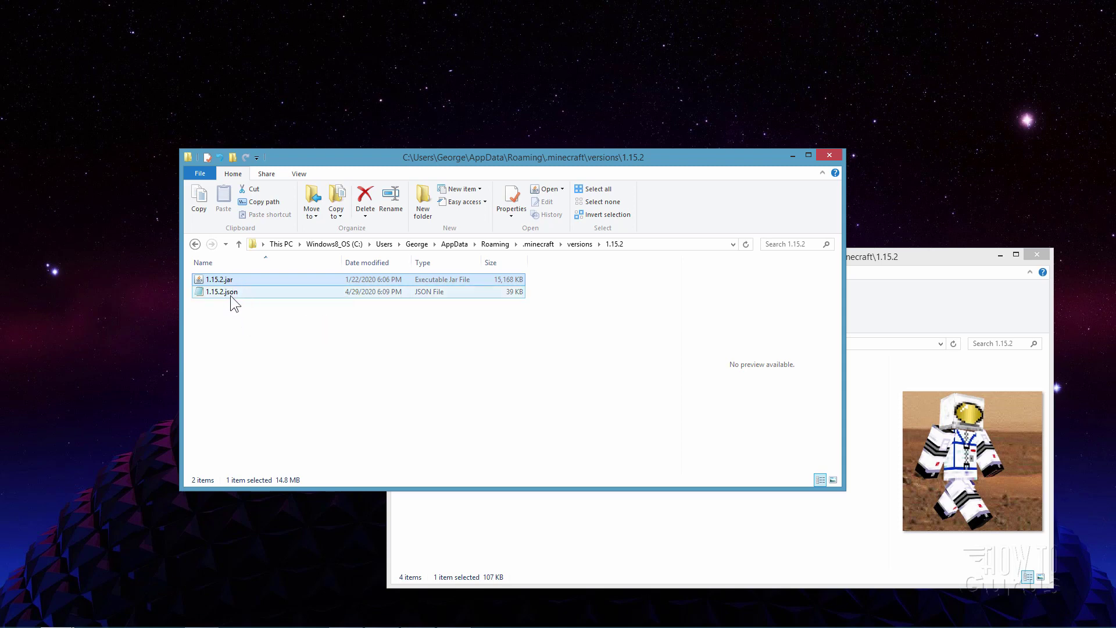
{"action": "left_click", "coordinate": [301, 174]}
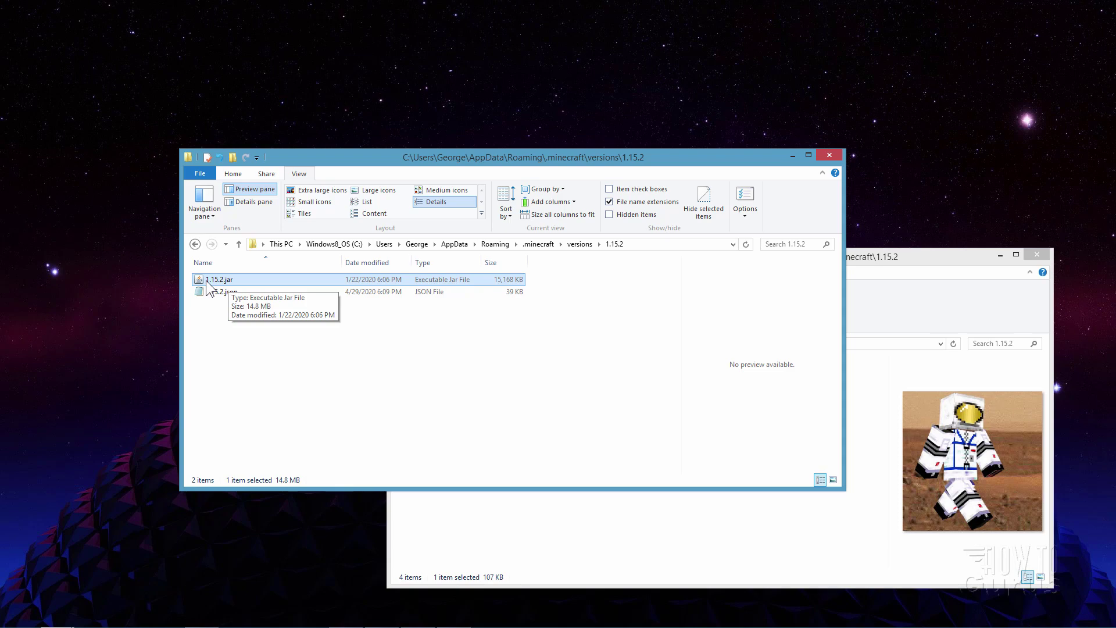
{"action": "left_click", "coordinate": [855, 354]}
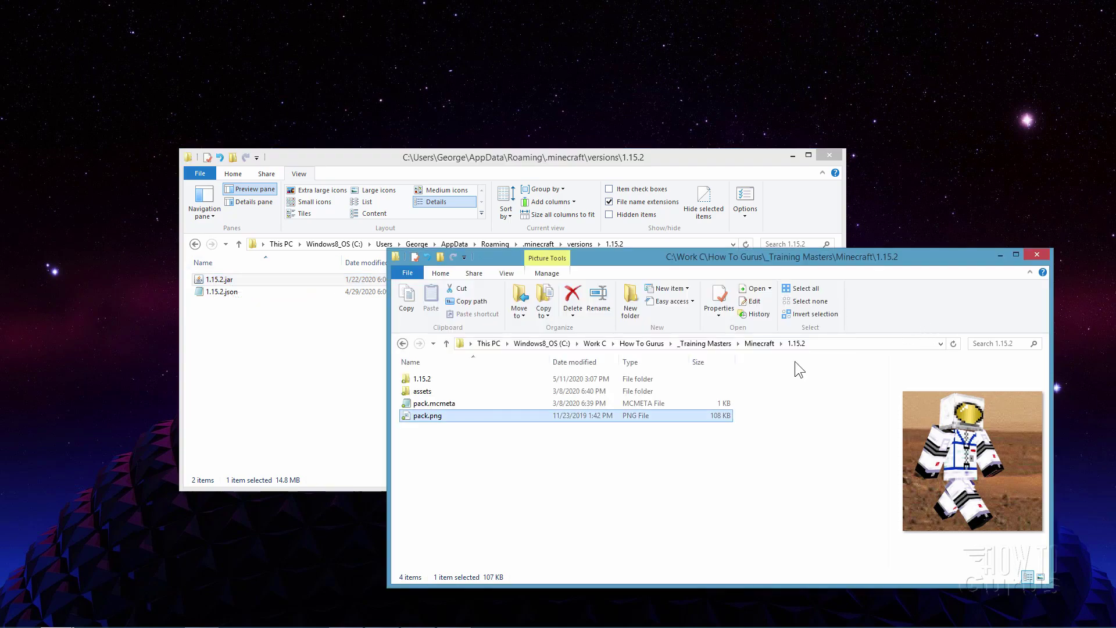
{"action": "left_click", "coordinate": [760, 343]}
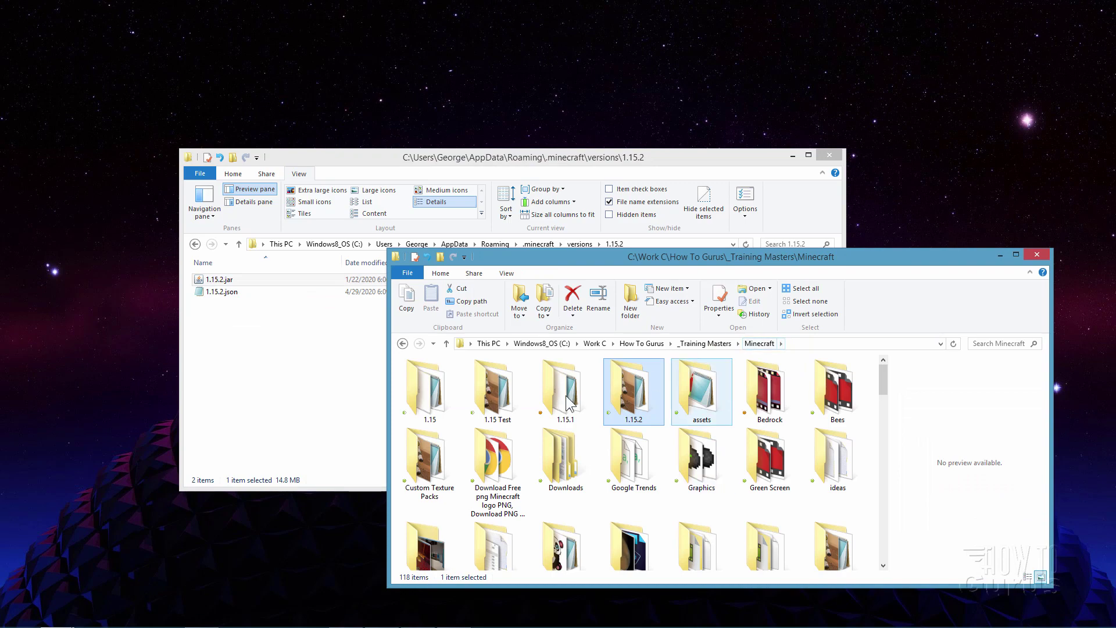
{"action": "left_click_drag", "start_coordinate": [884, 382], "coordinate": [881, 574]}
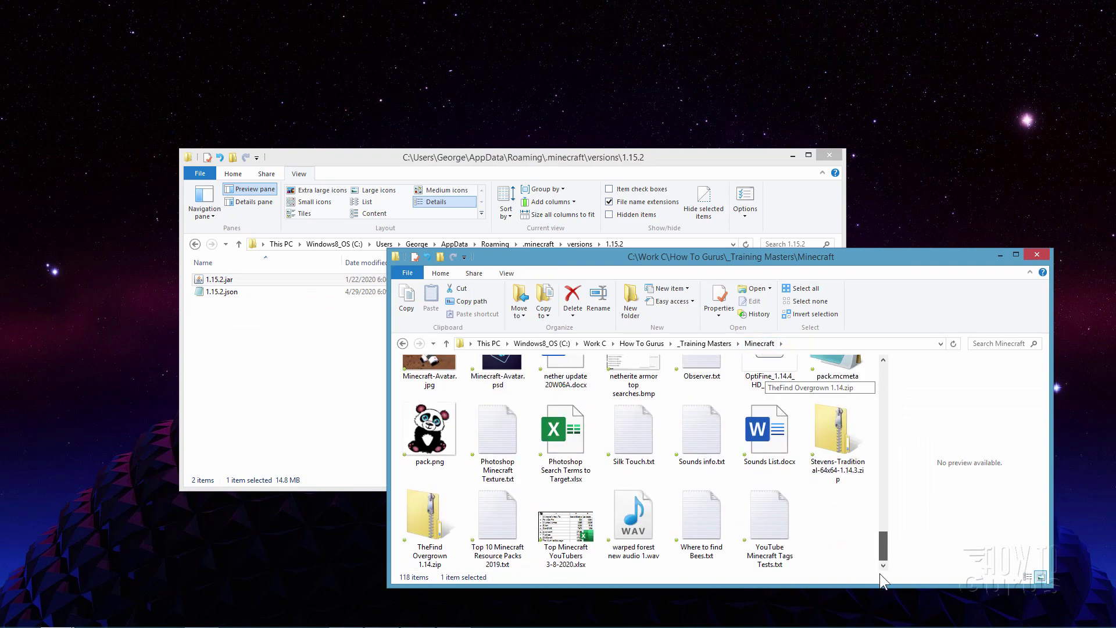
Step: Copy 1.15.2.jar from the versions folder into the Minecraft work folder
{"action": "left_click", "coordinate": [198, 280]}
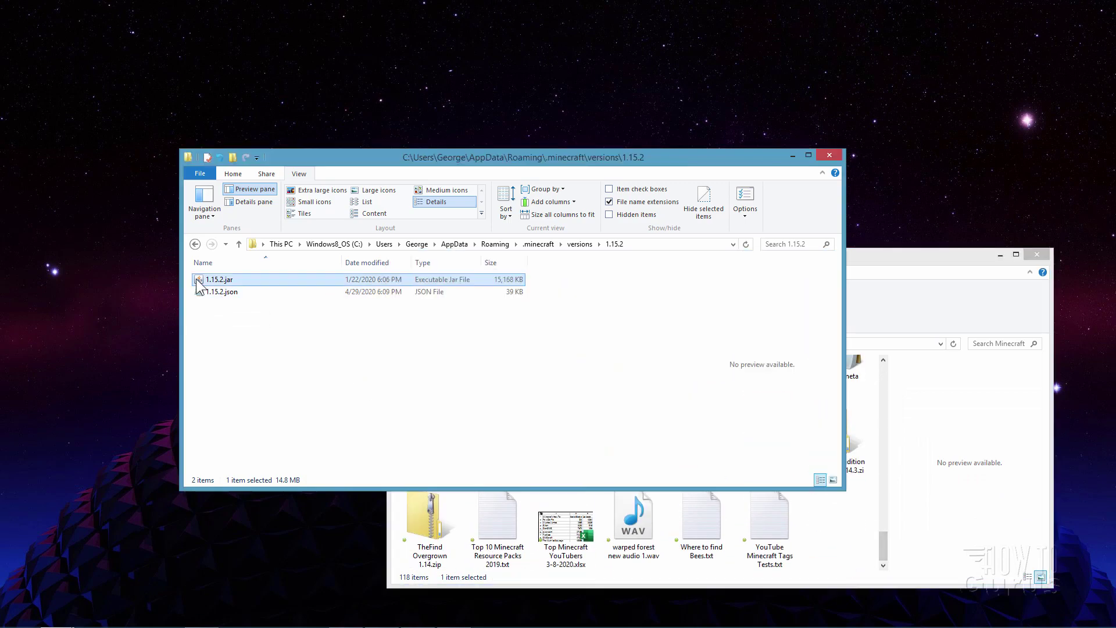
{"action": "left_click_drag", "start_coordinate": [198, 283], "coordinate": [824, 546]}
{"action": "left_click", "coordinate": [865, 496]}
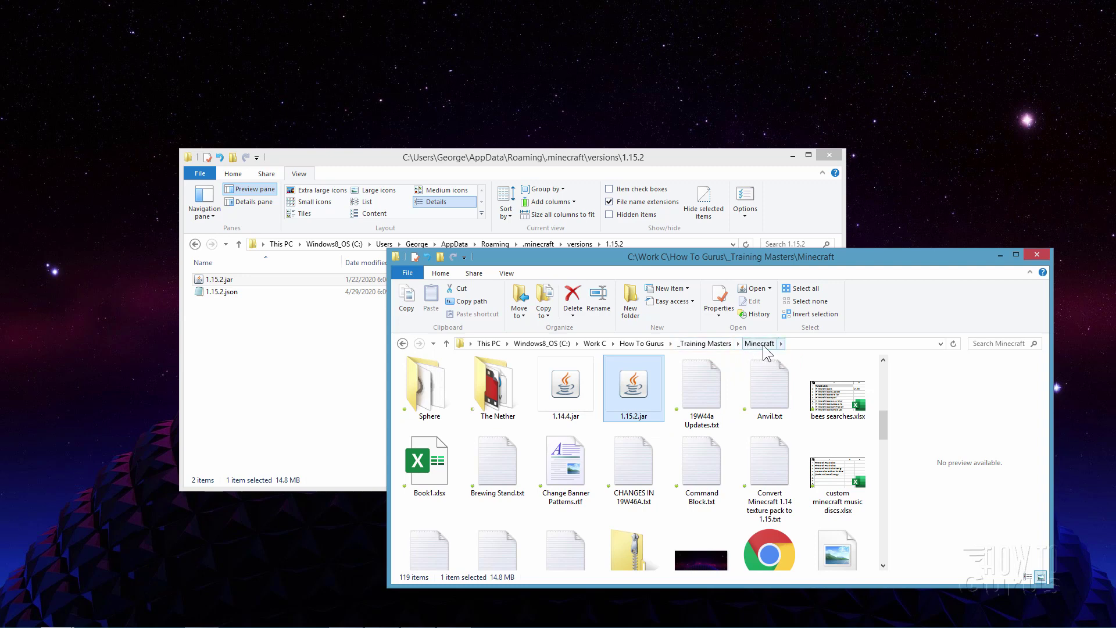
Step: Rename the copied 1.15.2.jar to 1.15.2.zip and confirm the extension change
{"action": "right_click", "coordinate": [631, 391]}
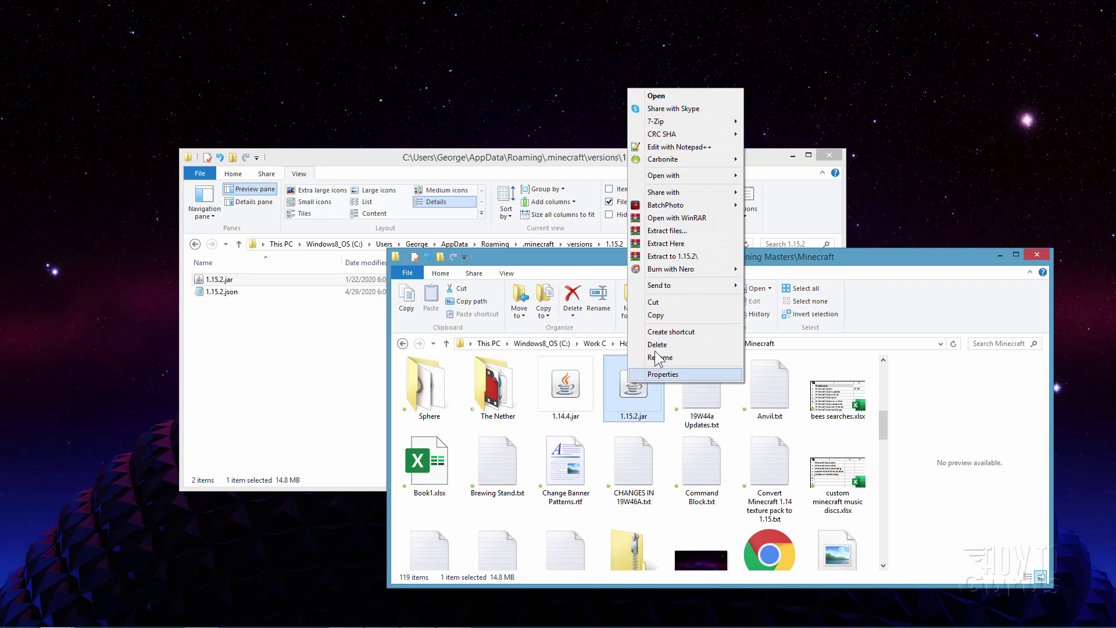
{"action": "mouse_move", "coordinate": [697, 122]}
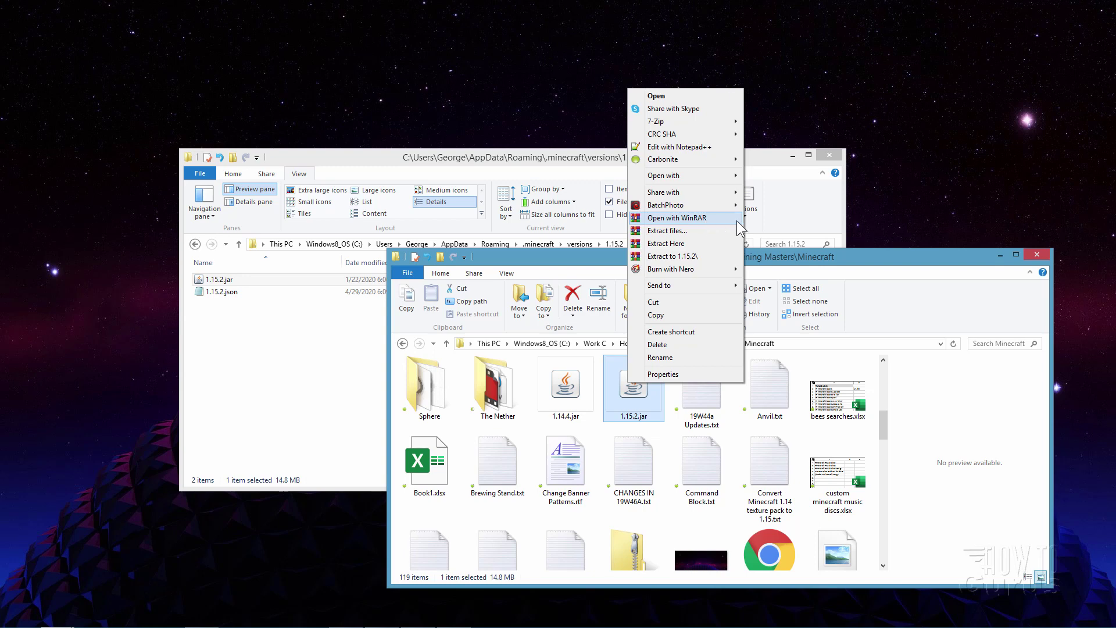
{"action": "left_click", "coordinate": [907, 309]}
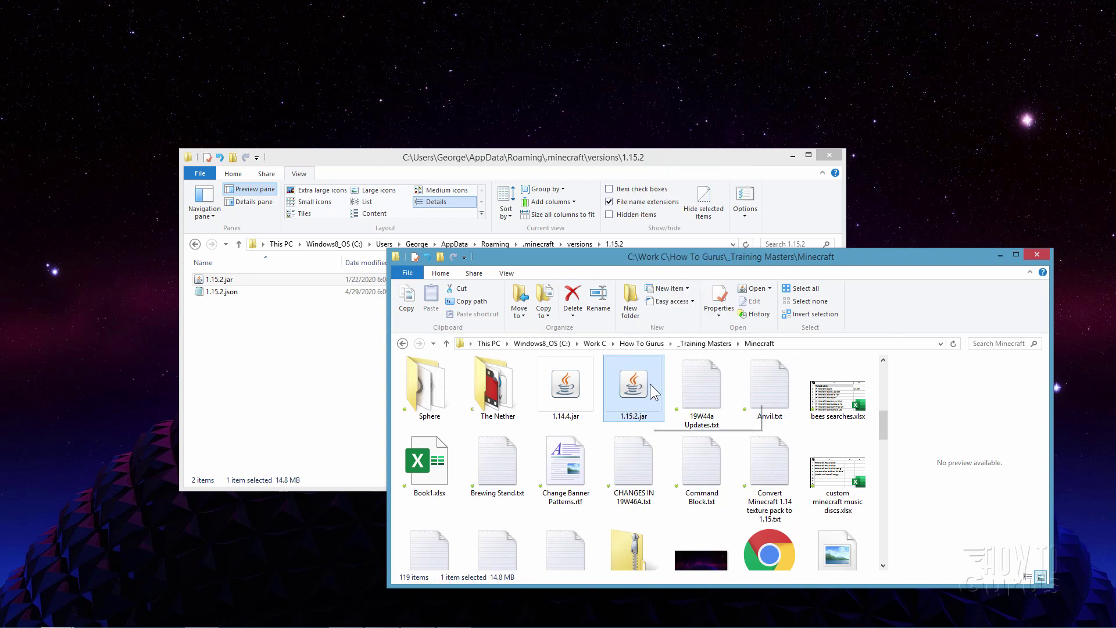
{"action": "left_click", "coordinate": [649, 416]}
{"action": "left_click", "coordinate": [652, 418]}
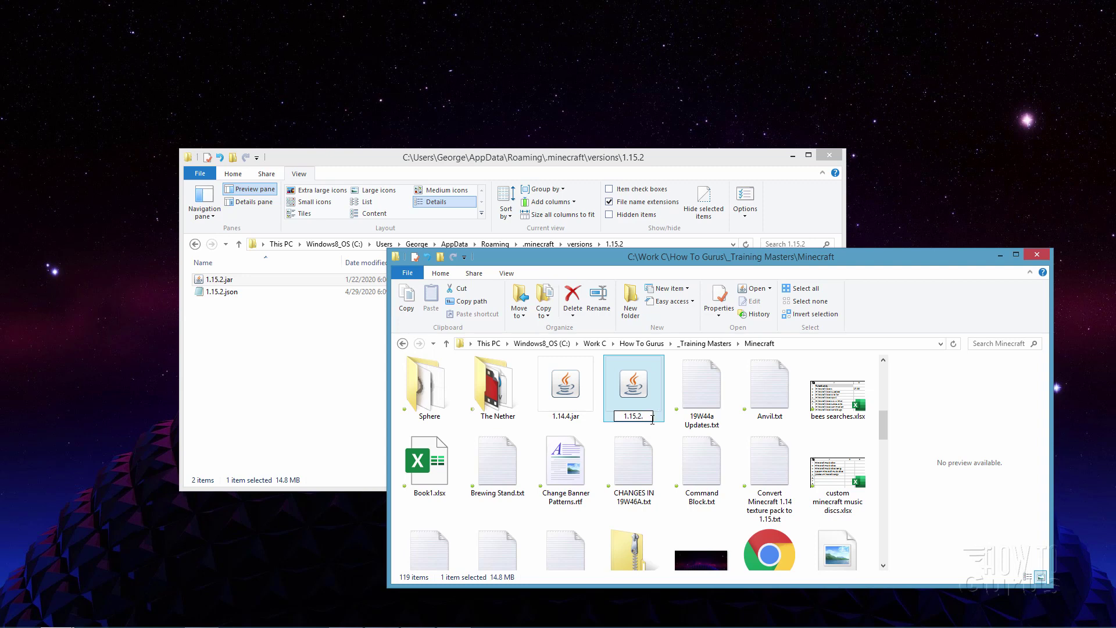
{"action": "type", "text": "p"}
{"action": "key", "text": "Return"}
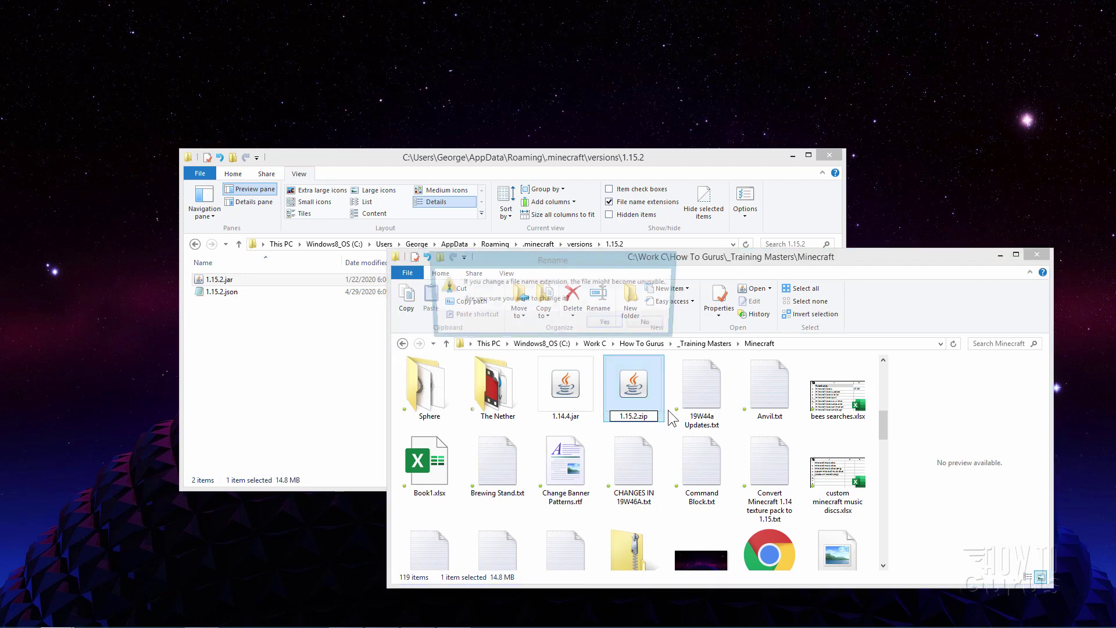
{"action": "key", "text": "Return"}
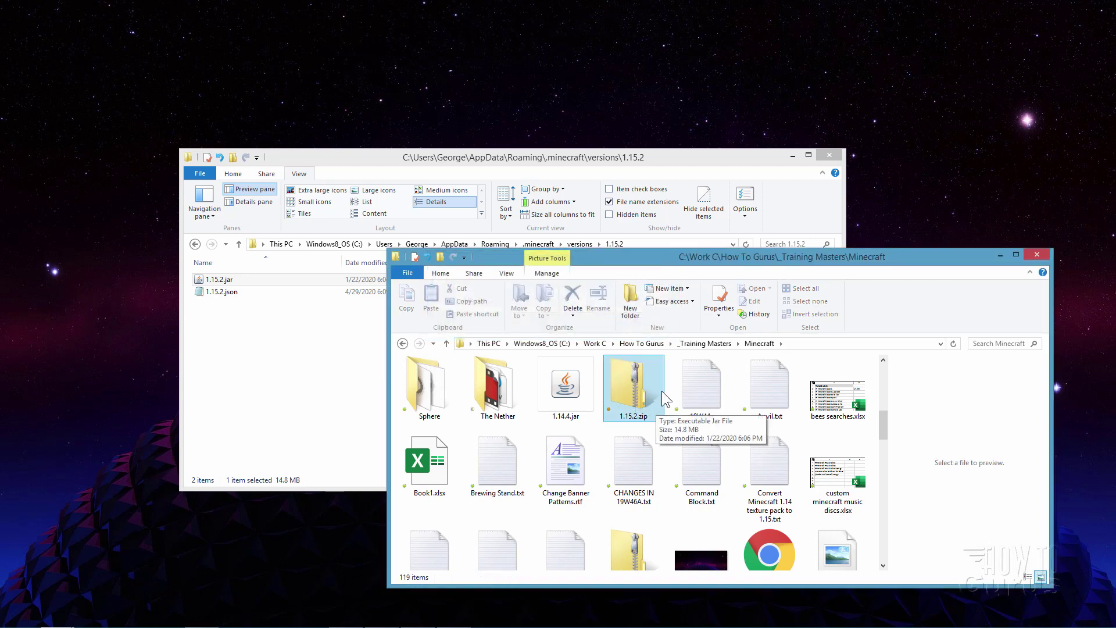
{"action": "left_click", "coordinate": [633, 381]}
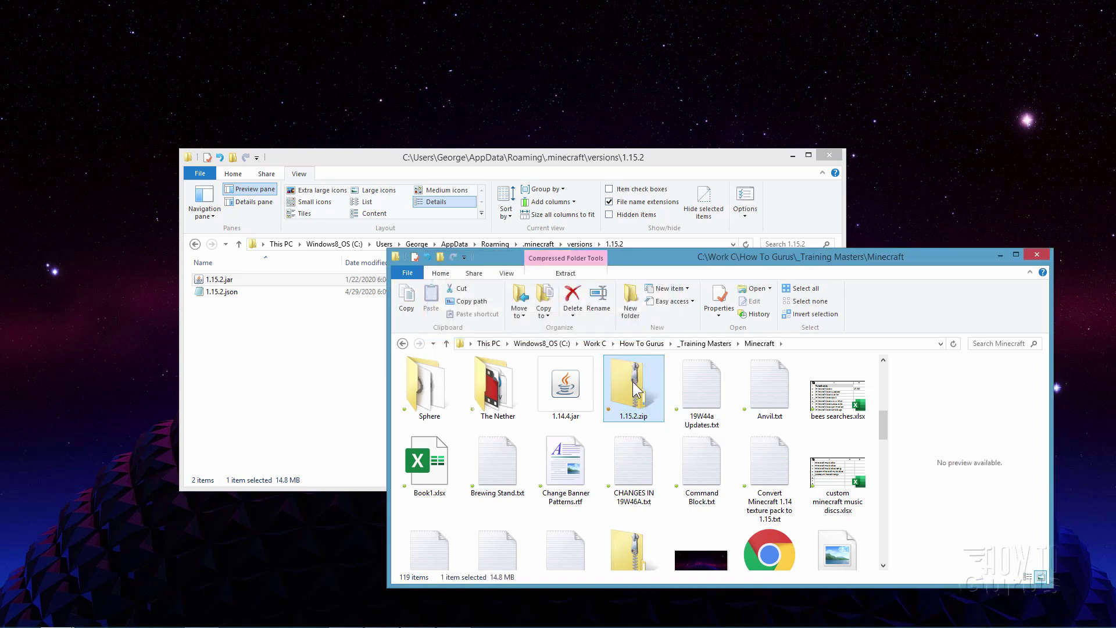
Step: Open 1.15.2.zip from the Minecraft folder and select the assets folder inside it
{"action": "double_click", "coordinate": [632, 381]}
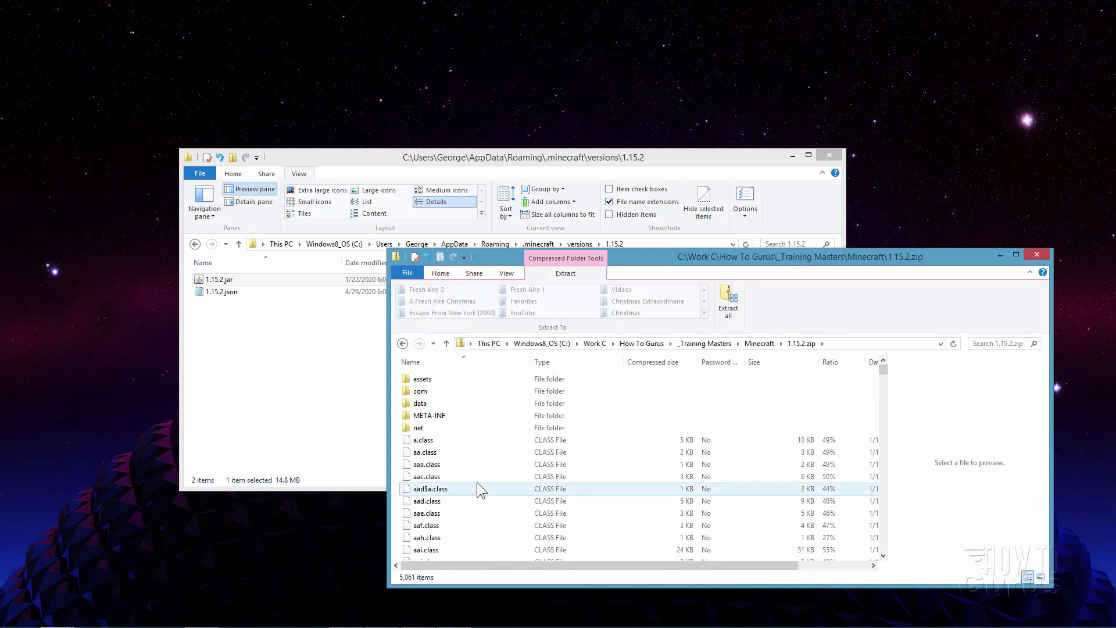
{"action": "left_click", "coordinate": [759, 343]}
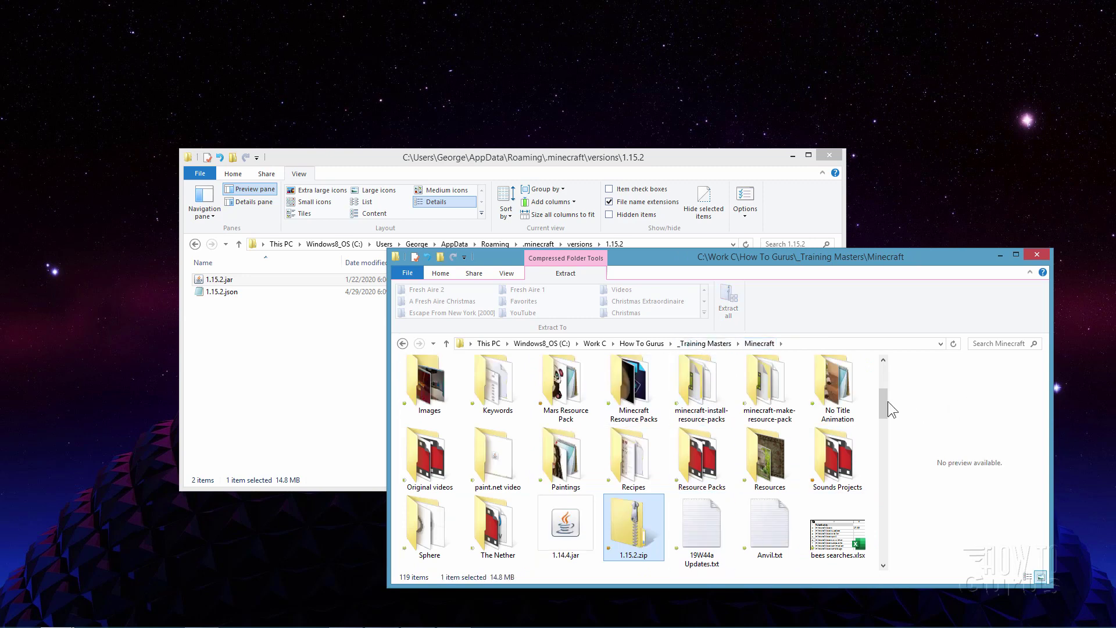
{"action": "scroll", "coordinate": [880, 405], "scroll_direction": "down", "scroll_amount": 1}
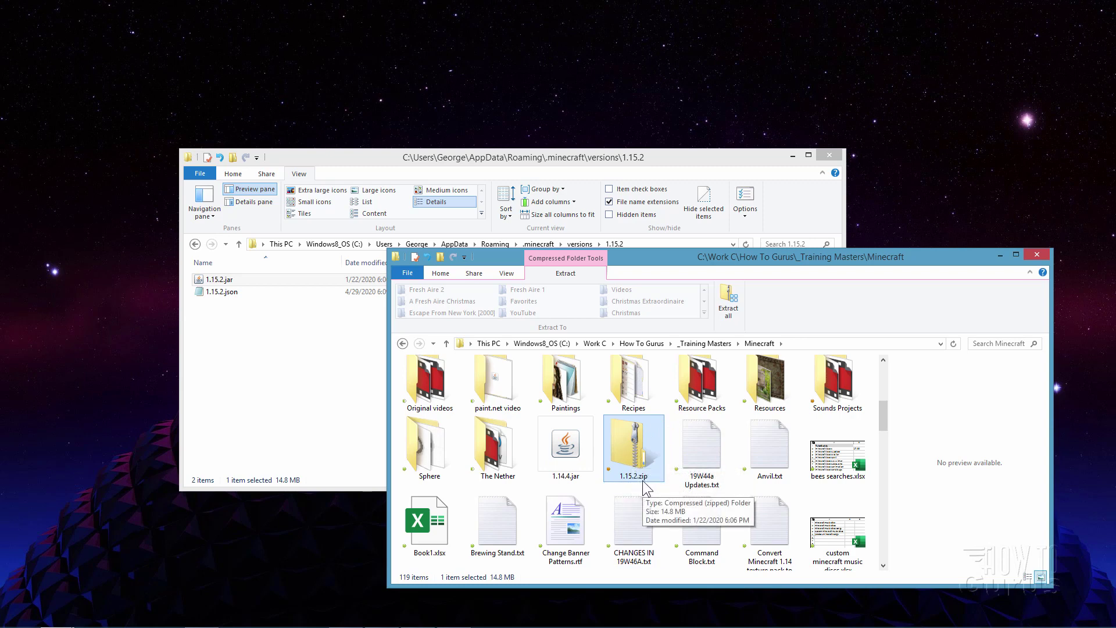
{"action": "double_click", "coordinate": [635, 451]}
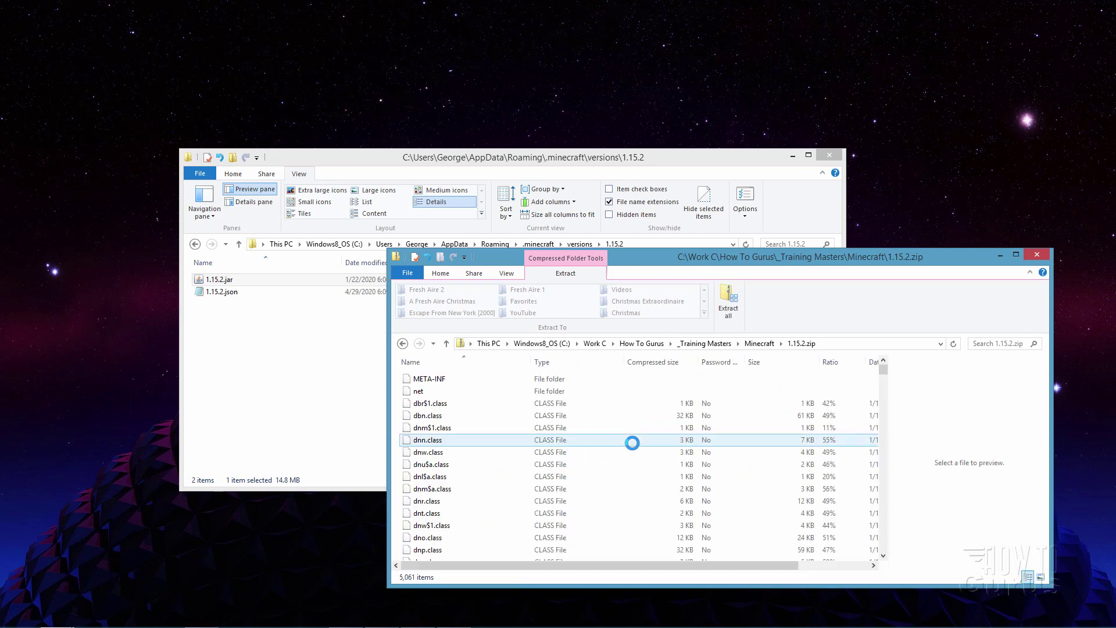
{"action": "left_click", "coordinate": [415, 379]}
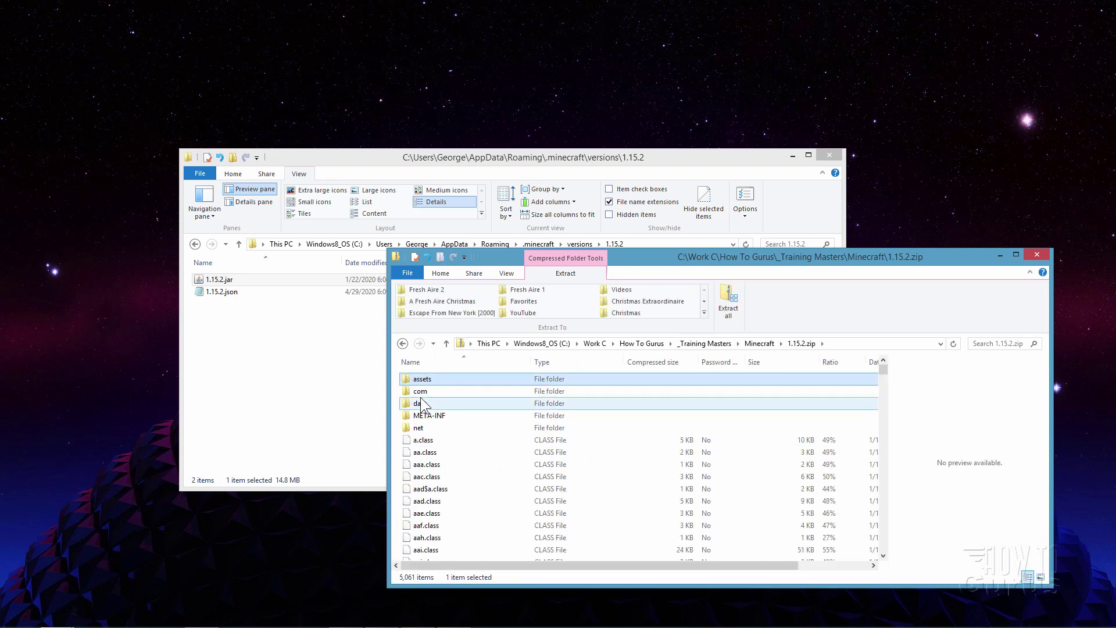